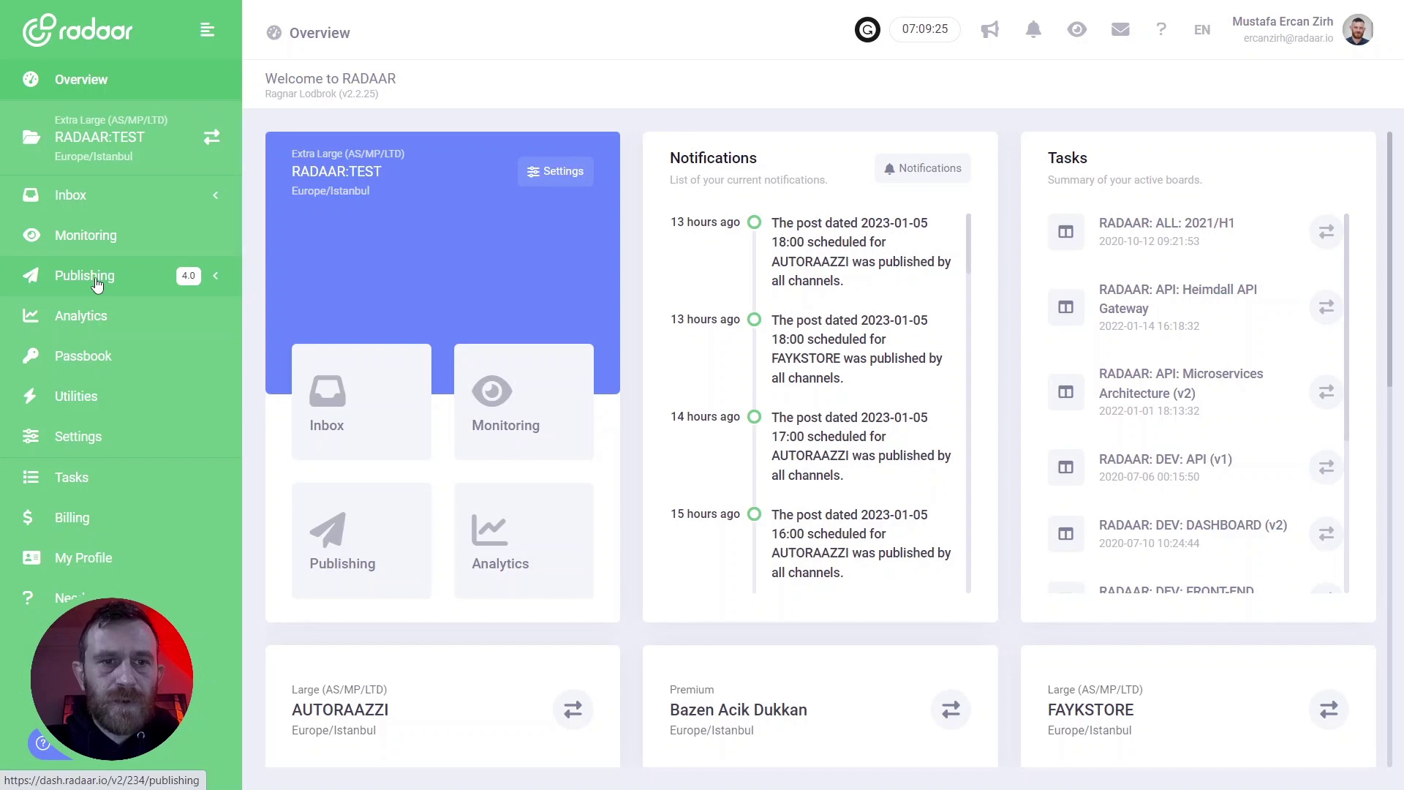
Go to Publishing > Discover and browse the trending article cards.
click(96, 284)
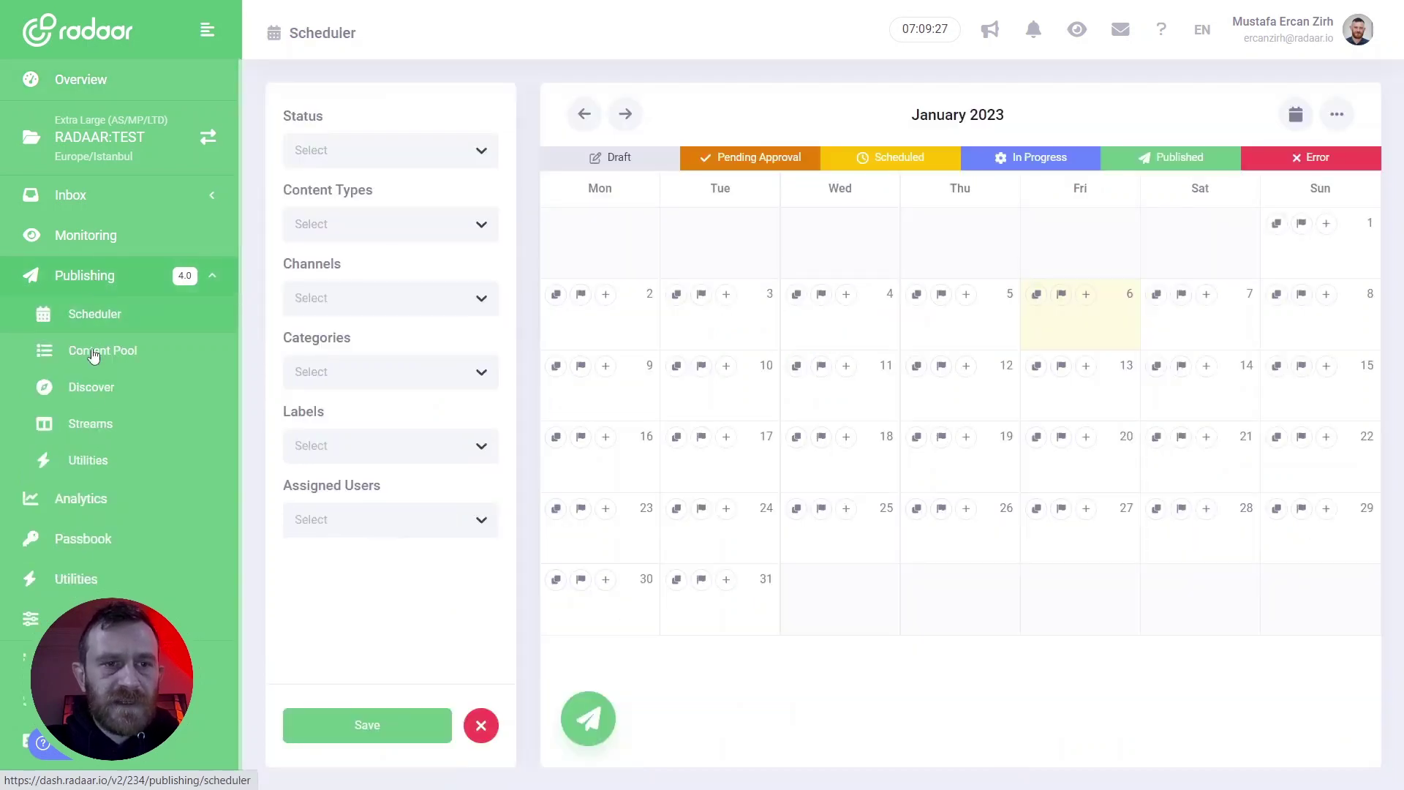
click(94, 387)
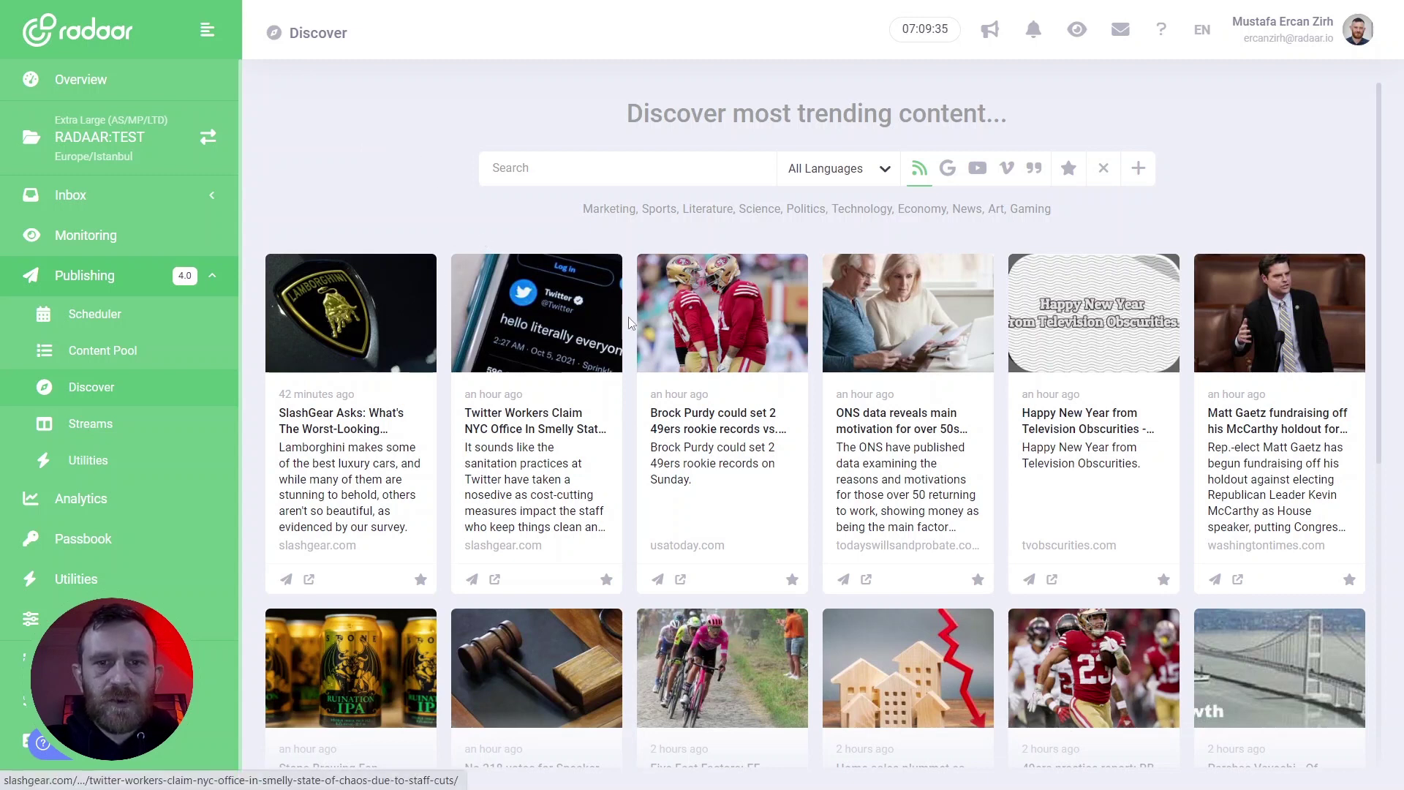
scroll(631, 324, down, 7)
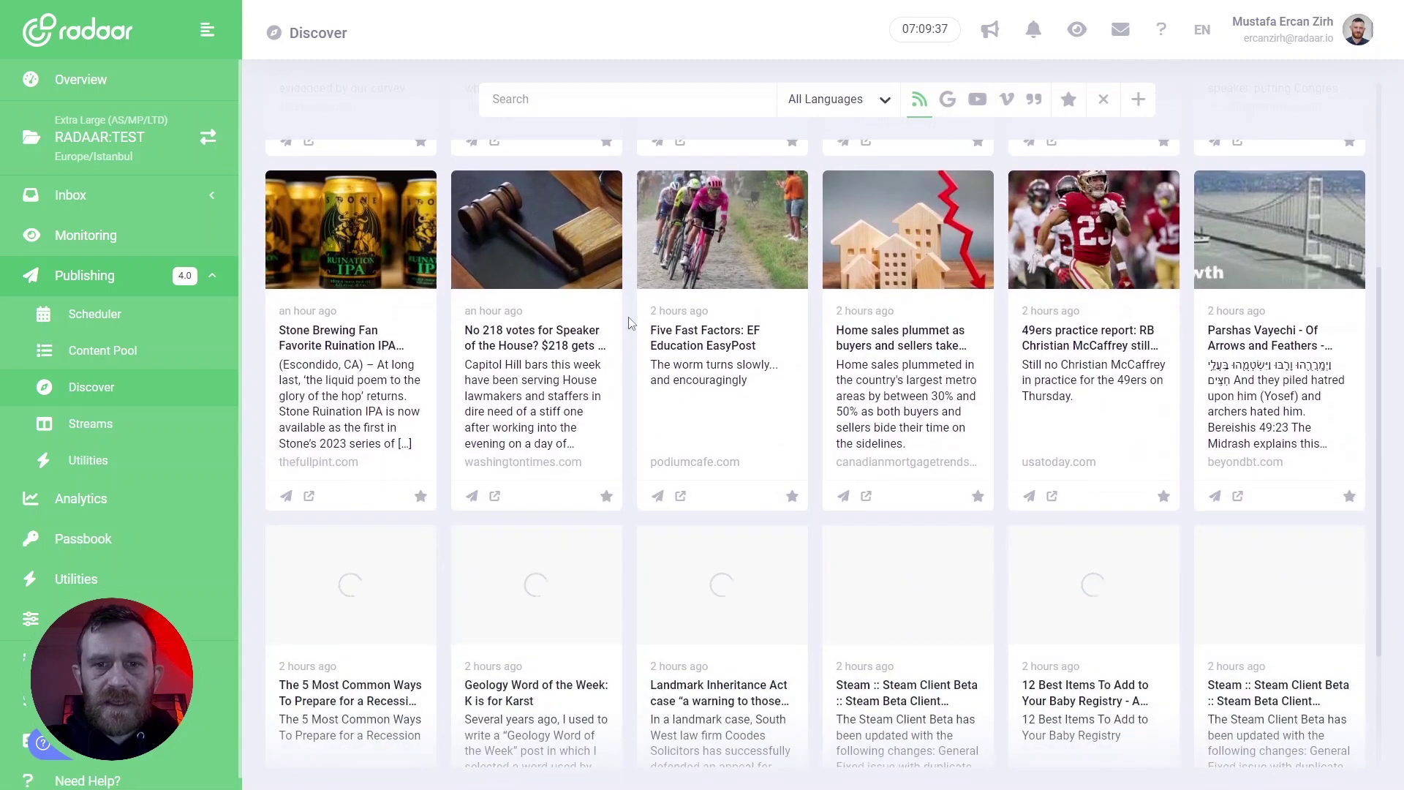
scroll(630, 323, down, 5)
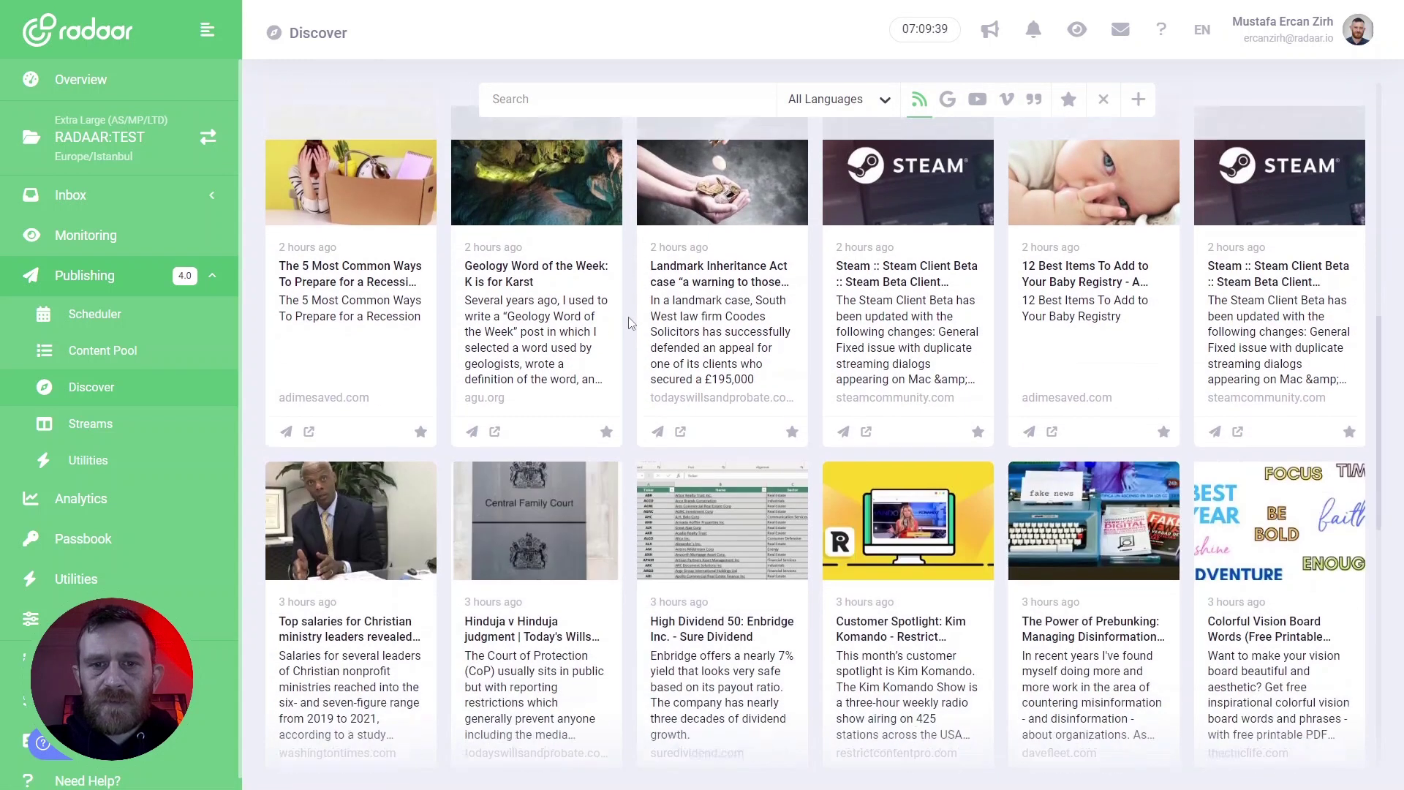
scroll(629, 323, up, 14)
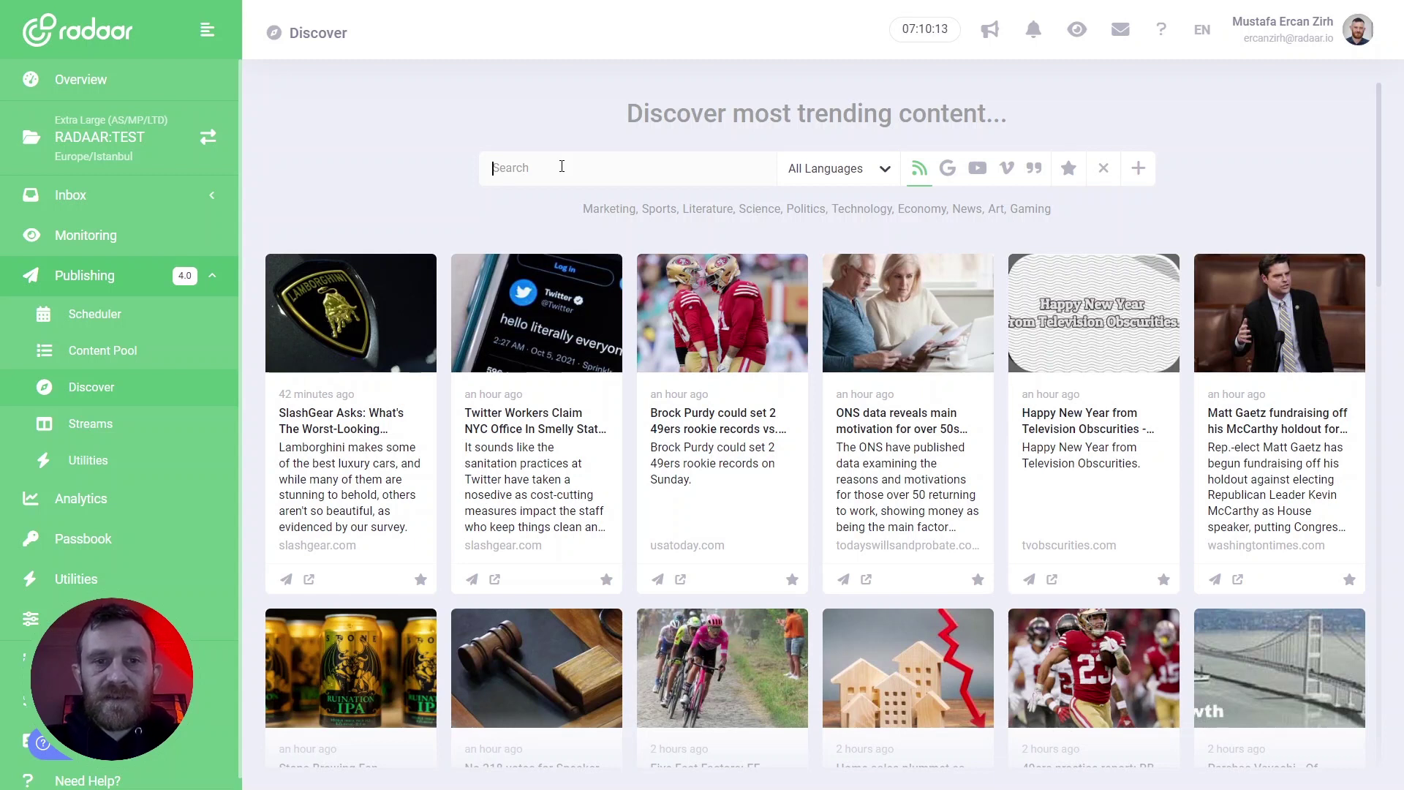
Search Discover for 'elon musk' limited to English content.
click(561, 166)
text(elon musk)
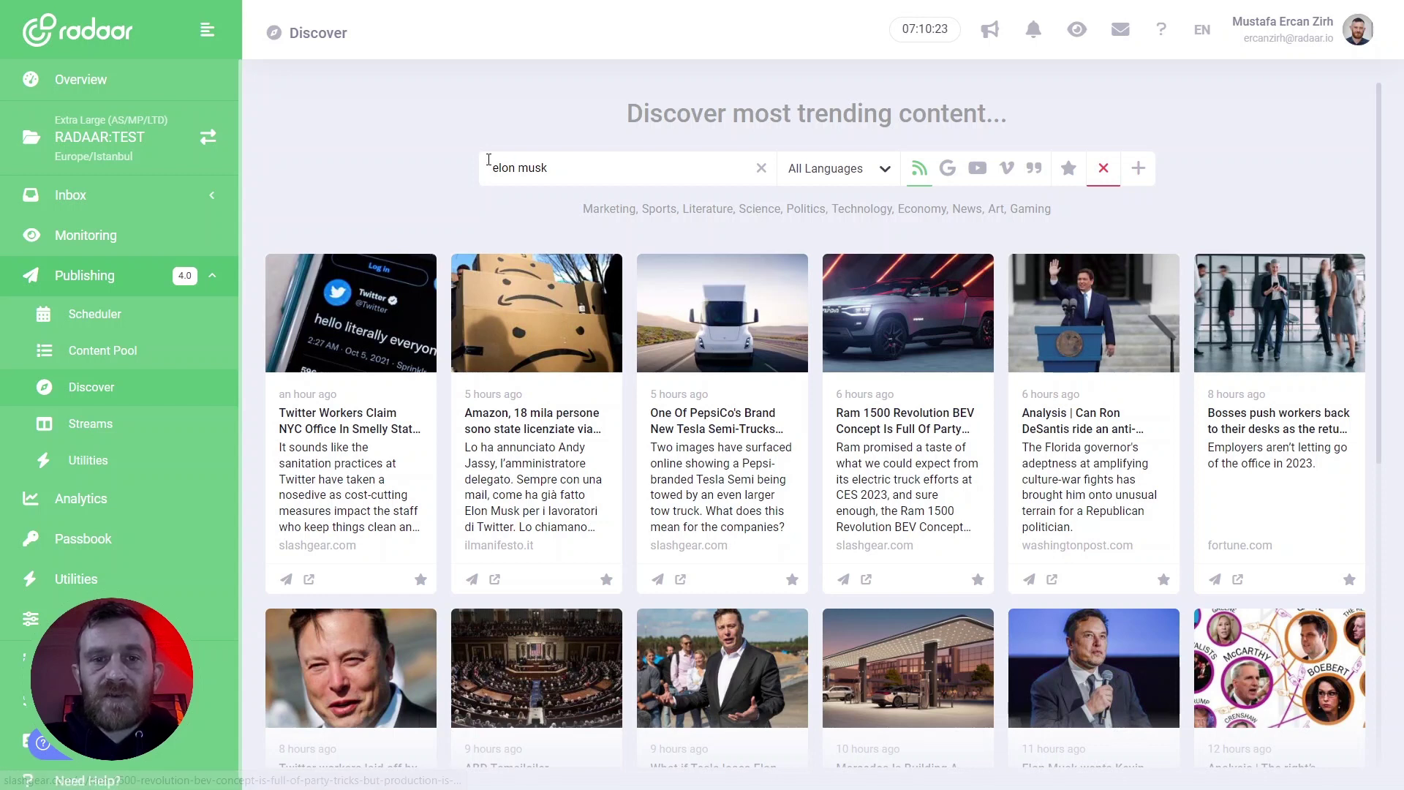
click(819, 173)
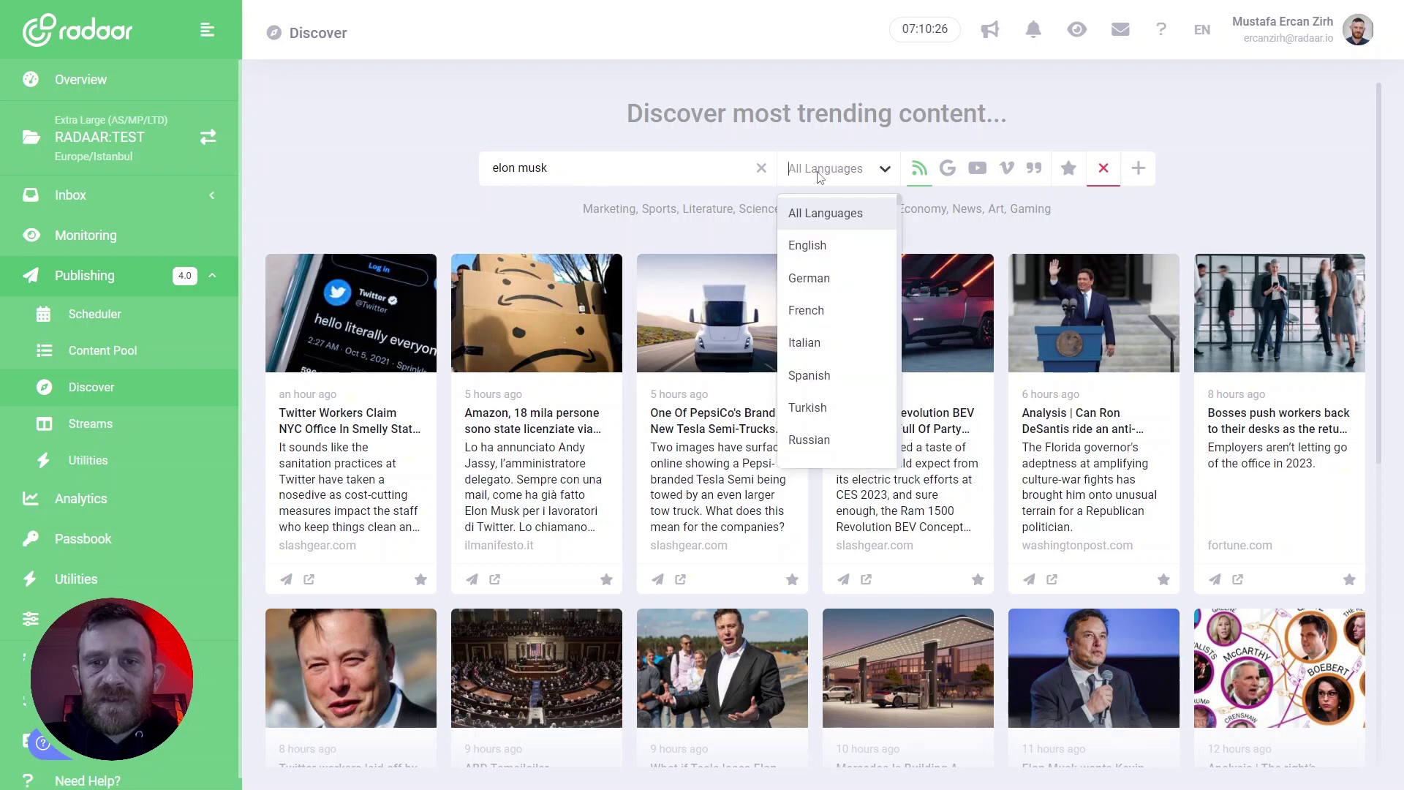
click(808, 246)
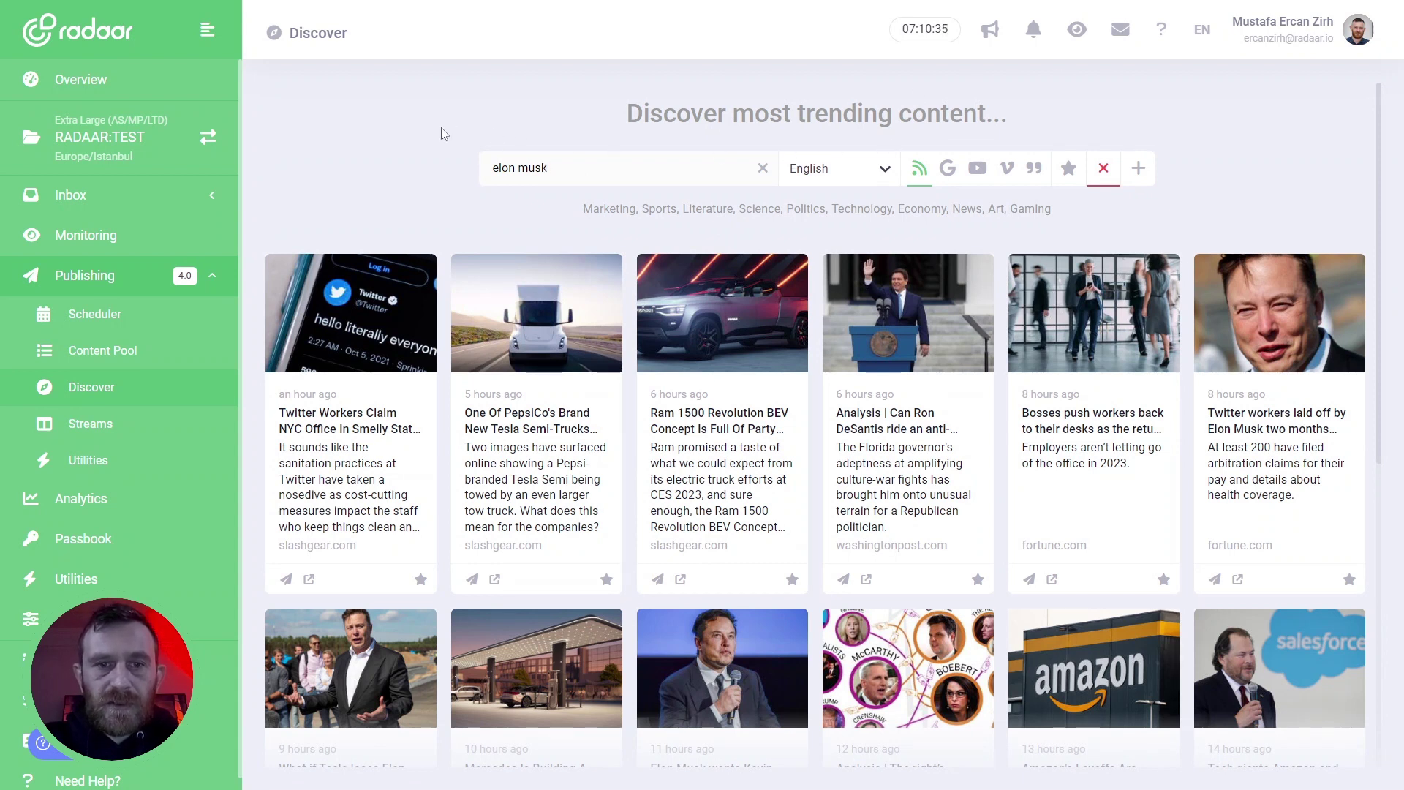
Show the 'elon musk' results from Google, then from YouTube.
click(949, 171)
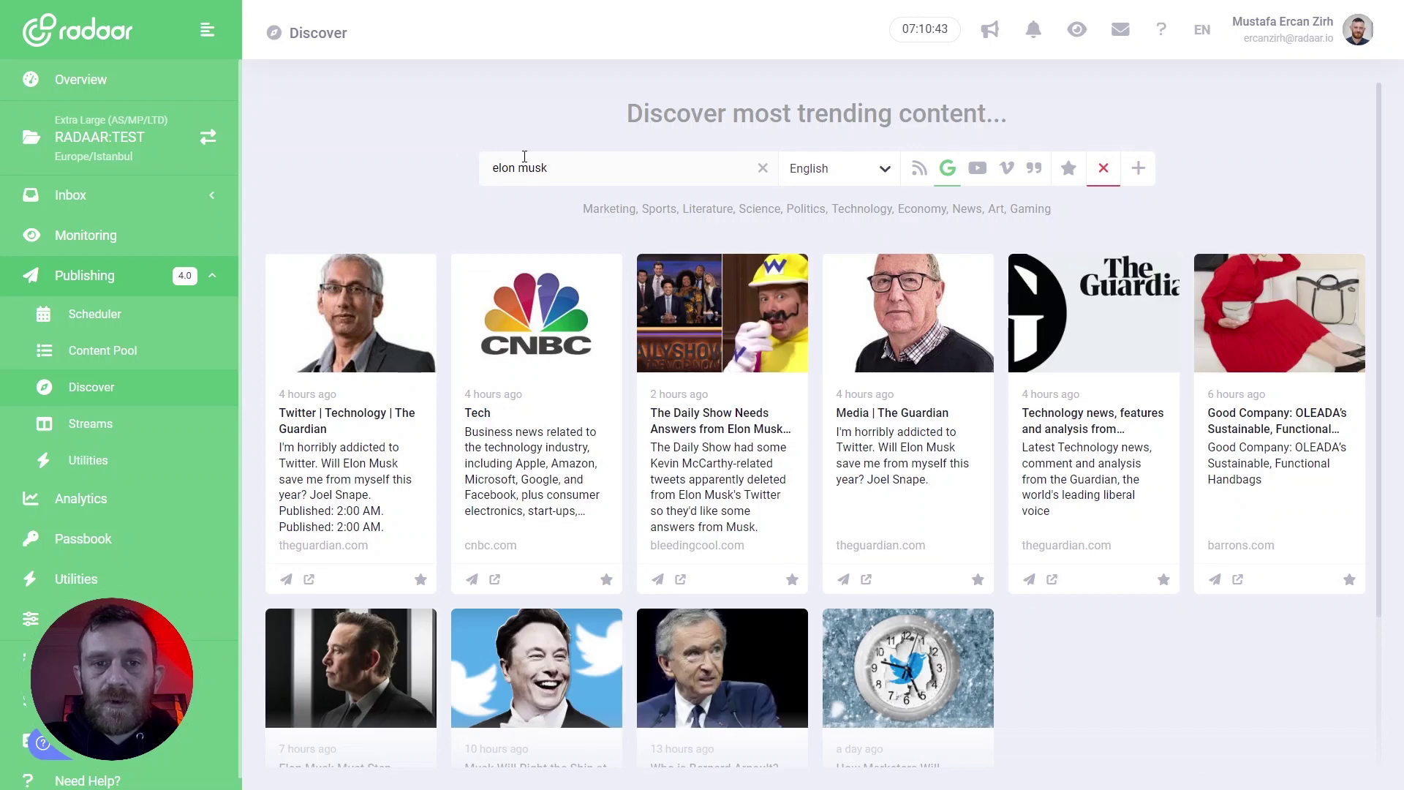
scroll(801, 564, down, 4)
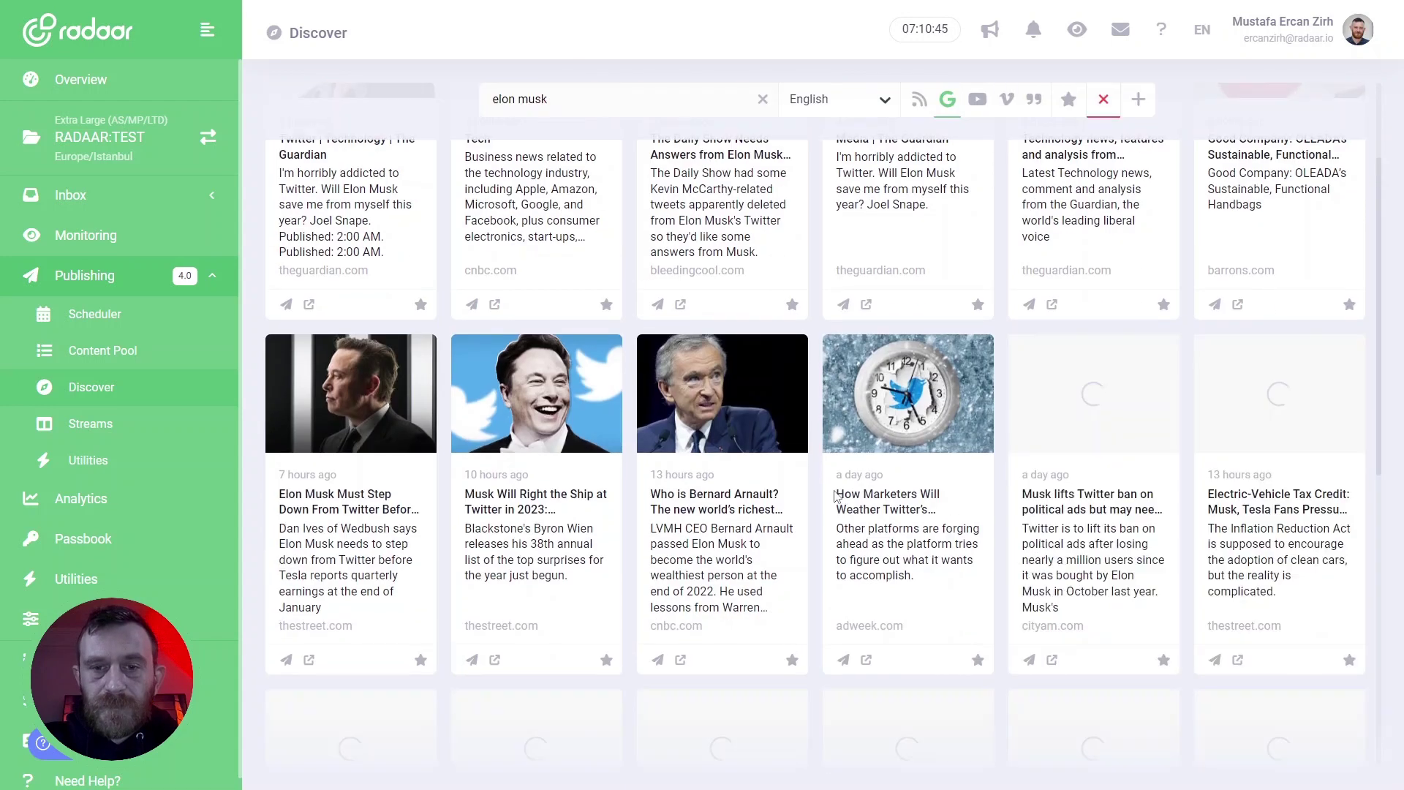
scroll(836, 497, up, 3)
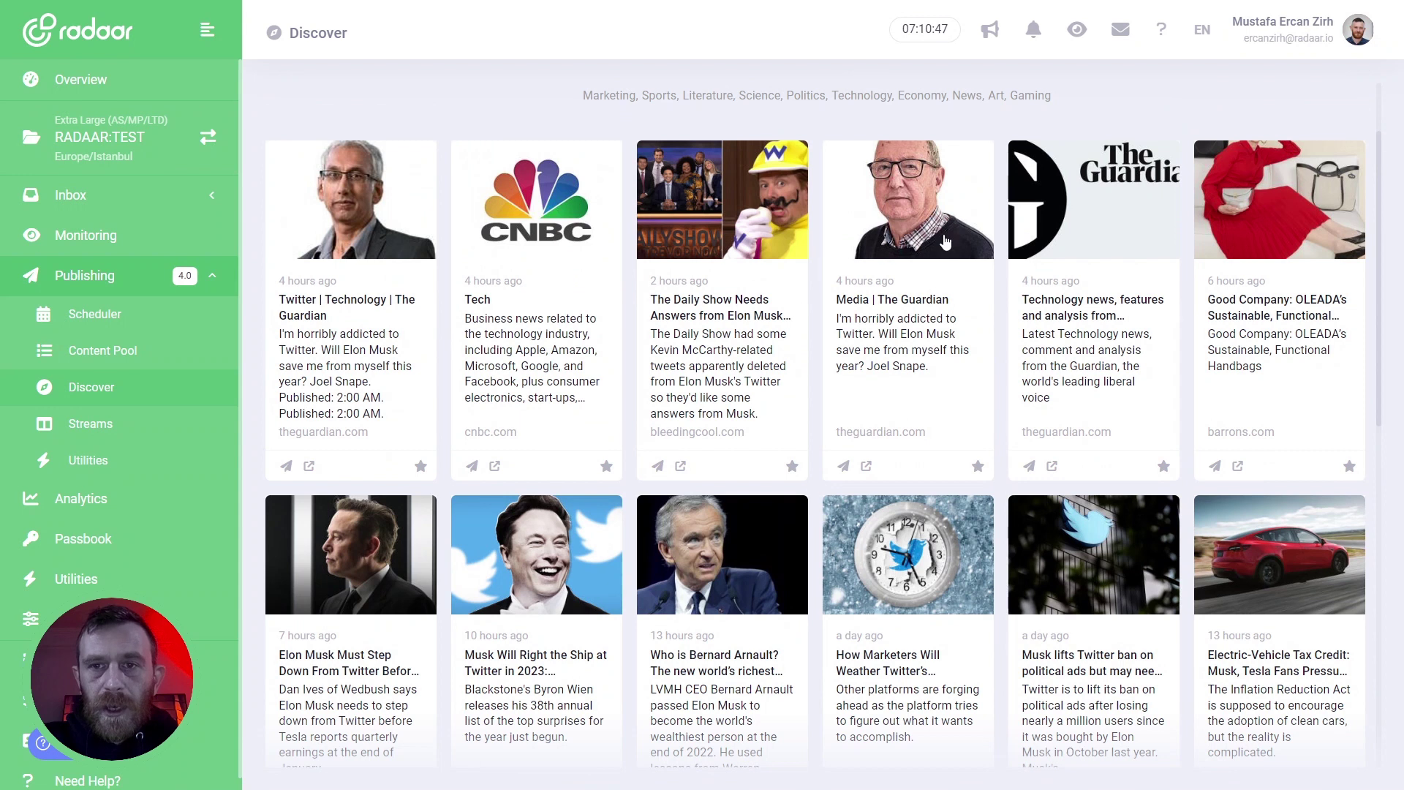
scroll(942, 255, up, 2)
click(980, 168)
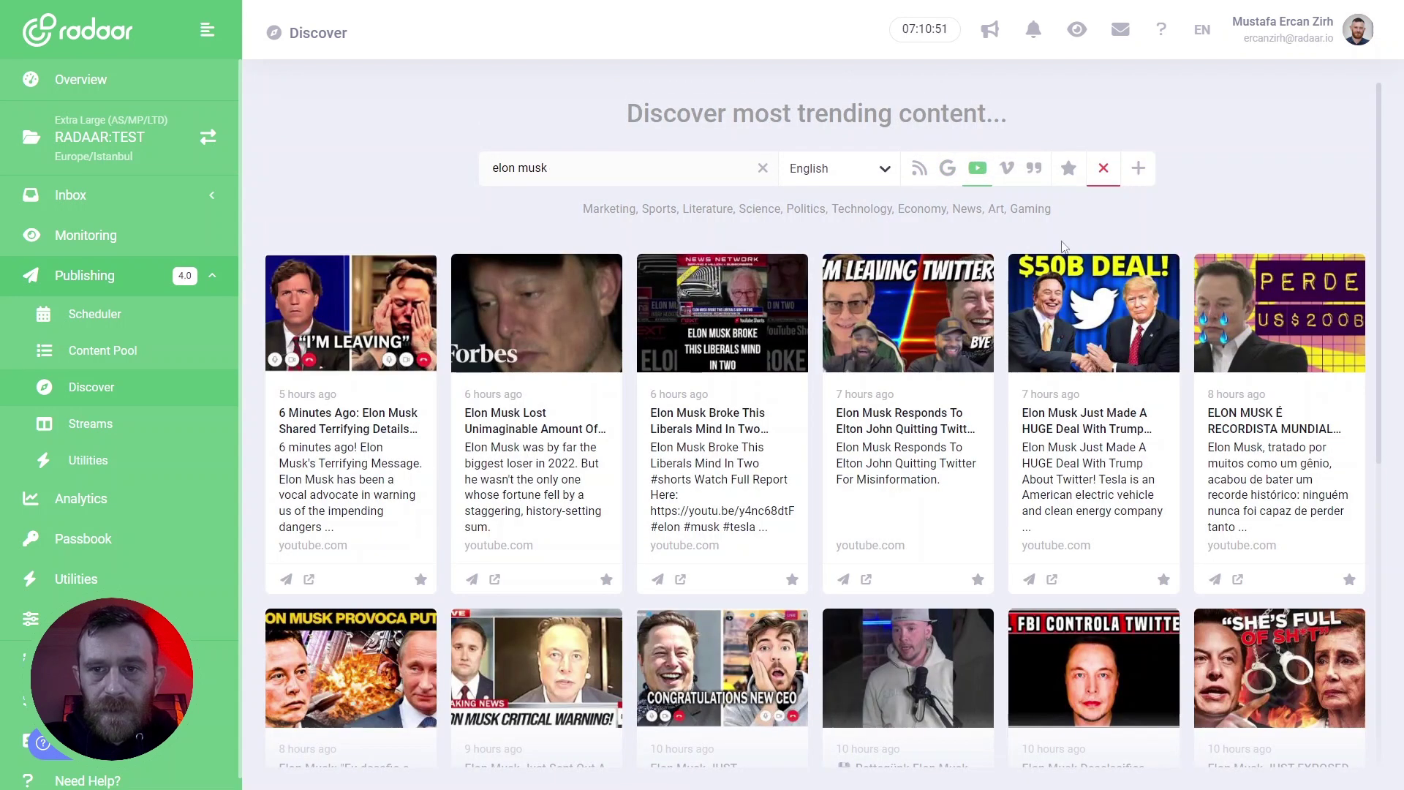
Cycle the 'elon musk' results through Vimeo and Famous Quotes, then back to RSS Feeds.
click(1008, 169)
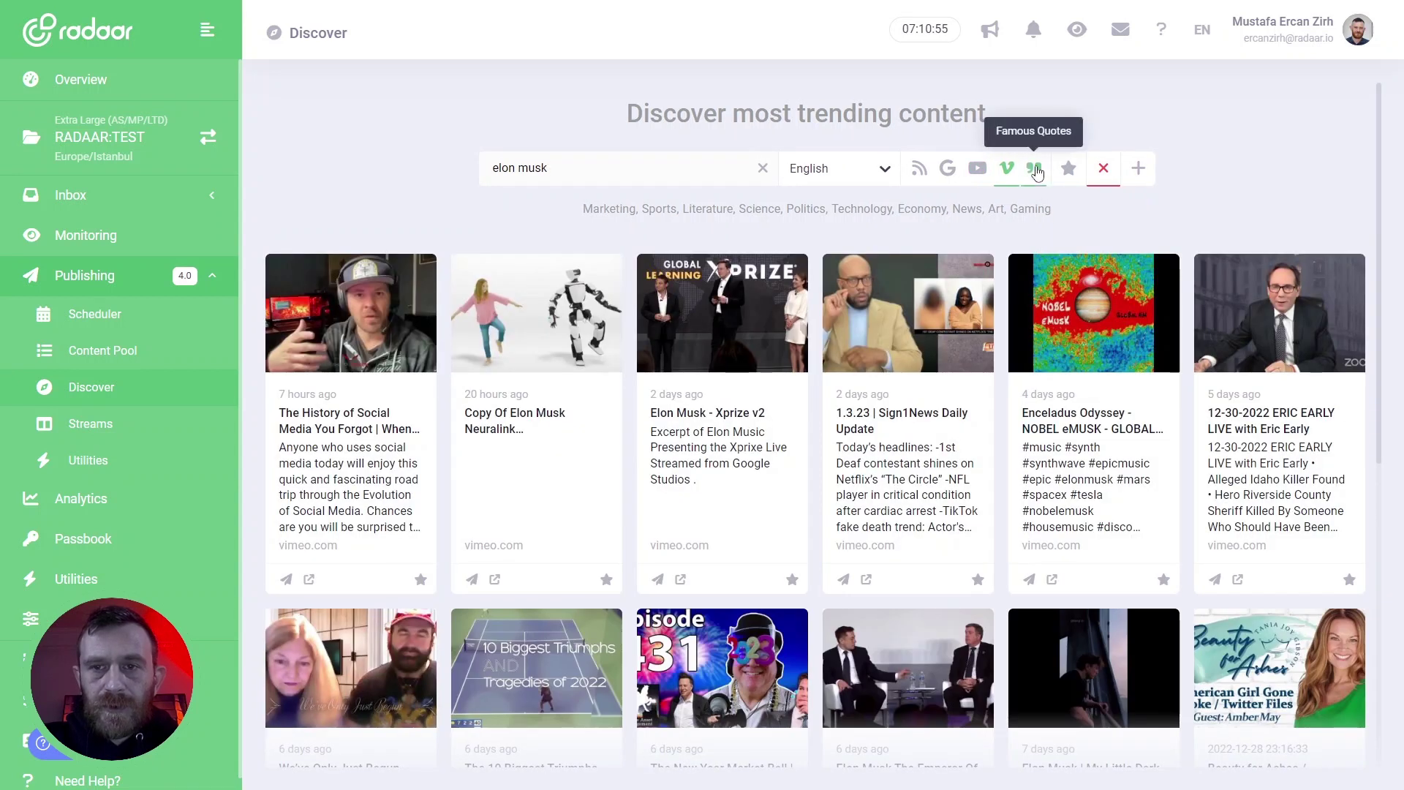
click(1035, 169)
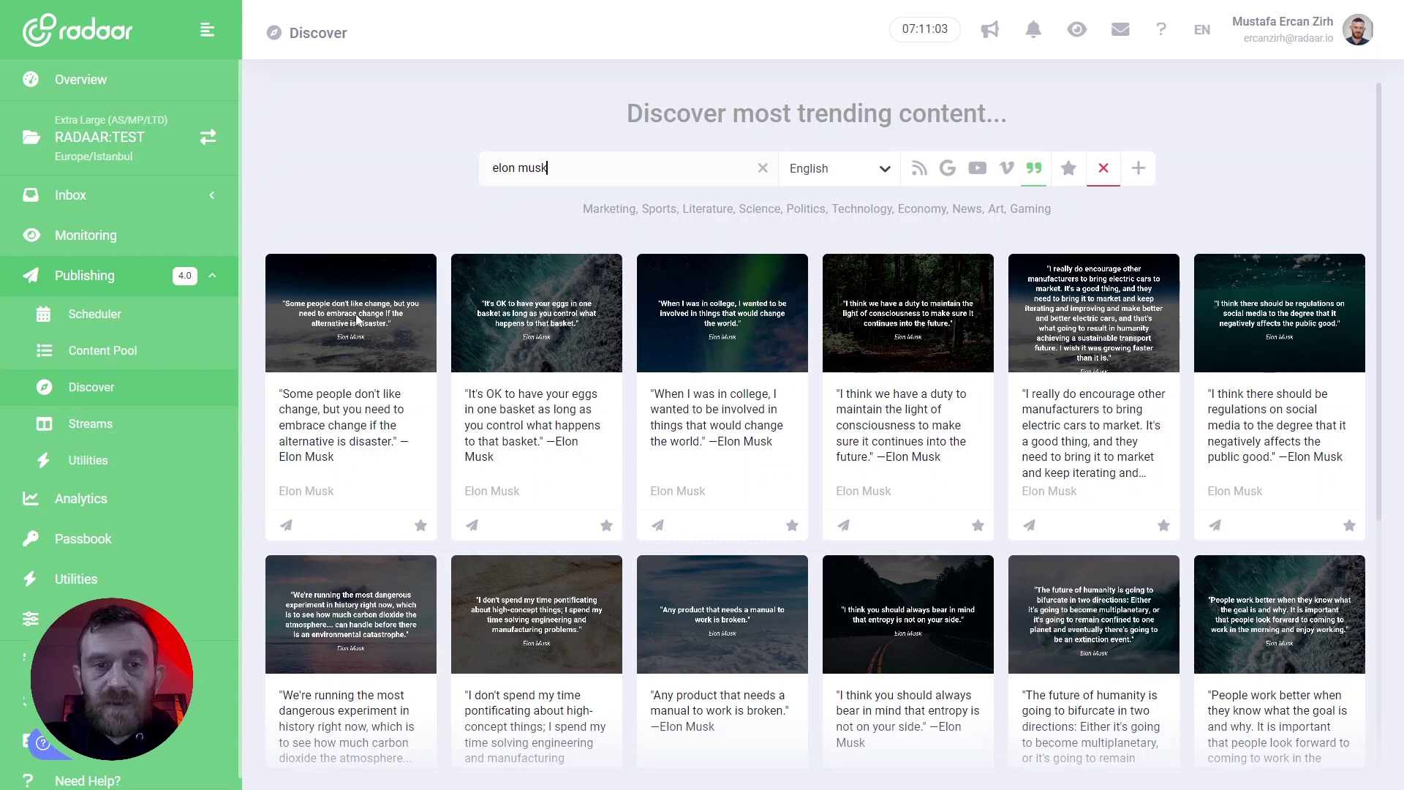
click(919, 170)
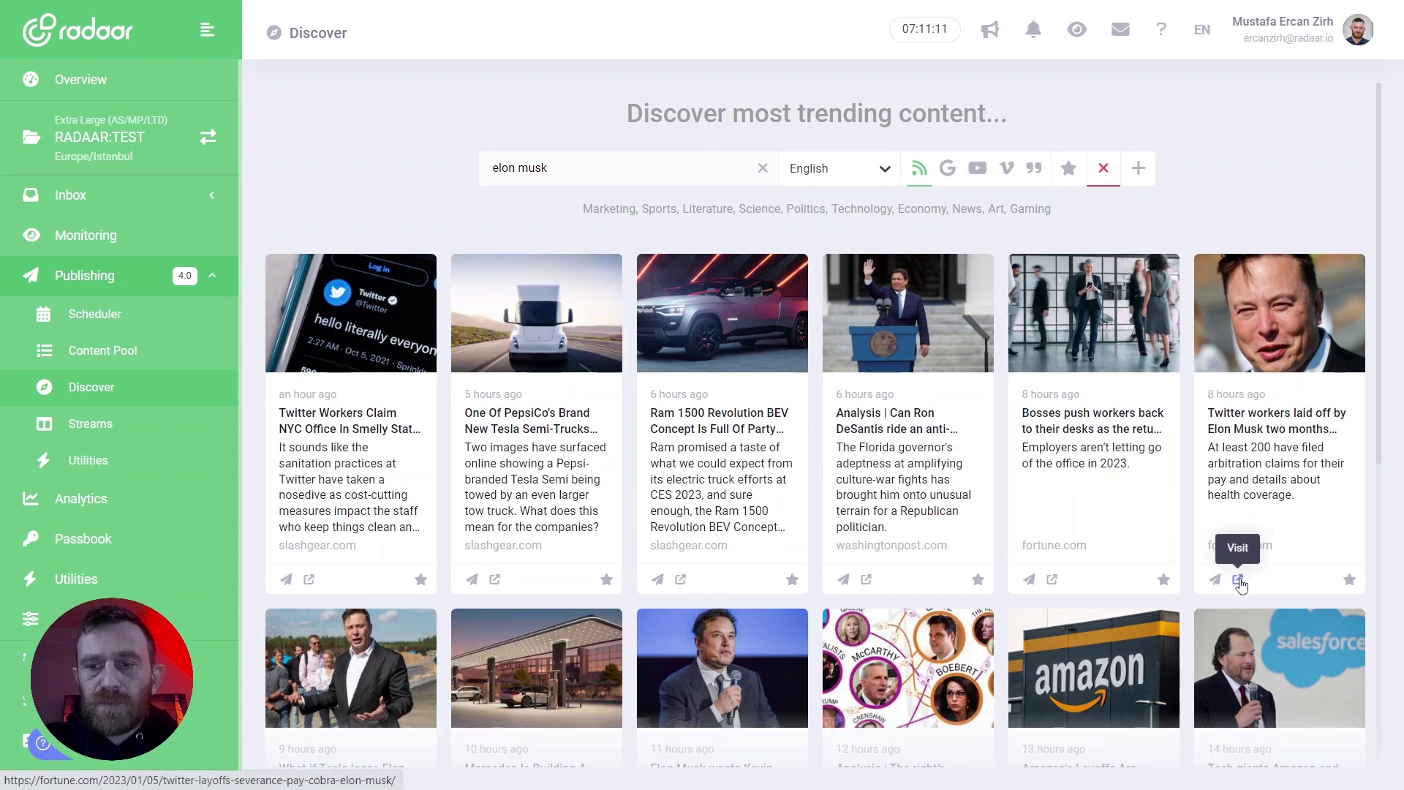
click(1238, 580)
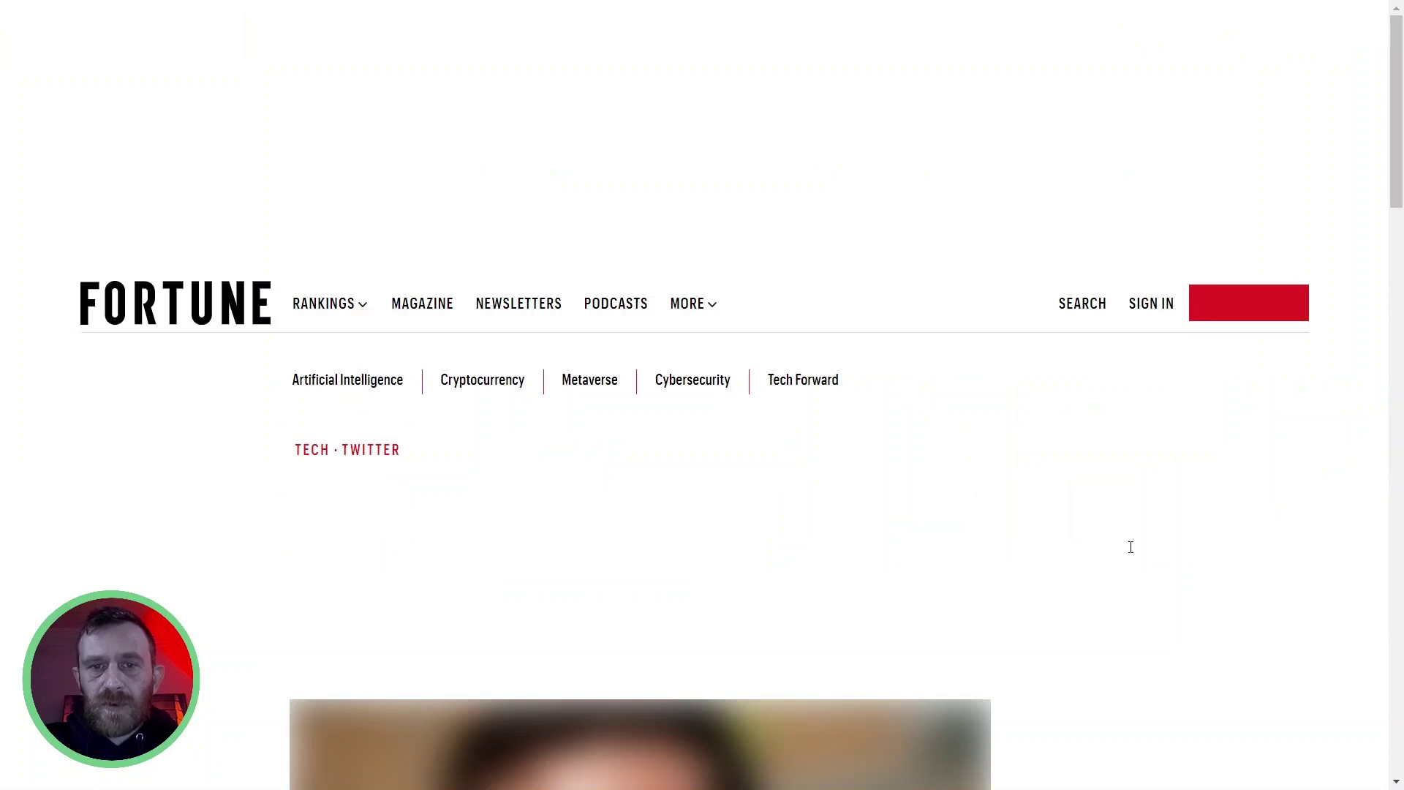
scroll(817, 491, down, 9)
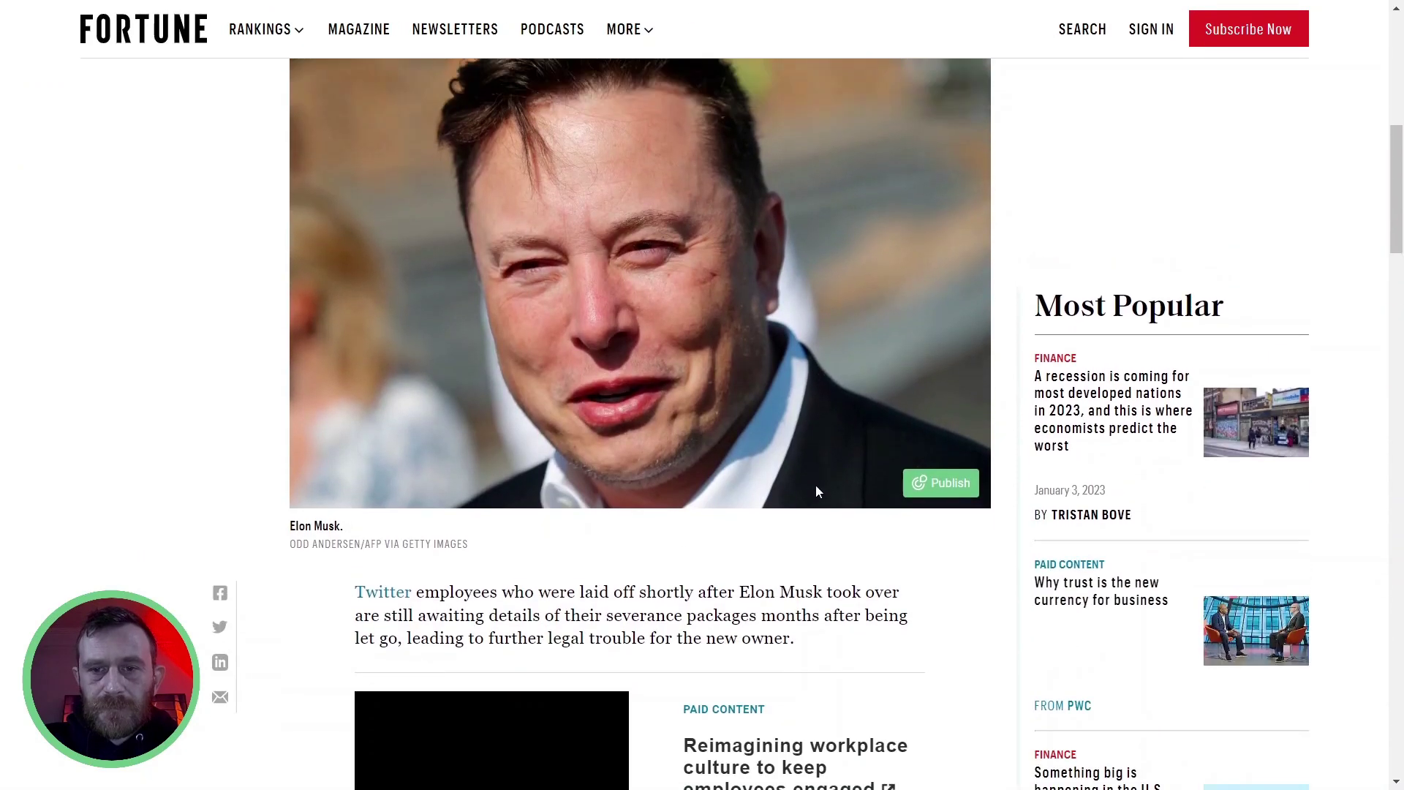
scroll(817, 492, up, 9)
key(ctrl+w)
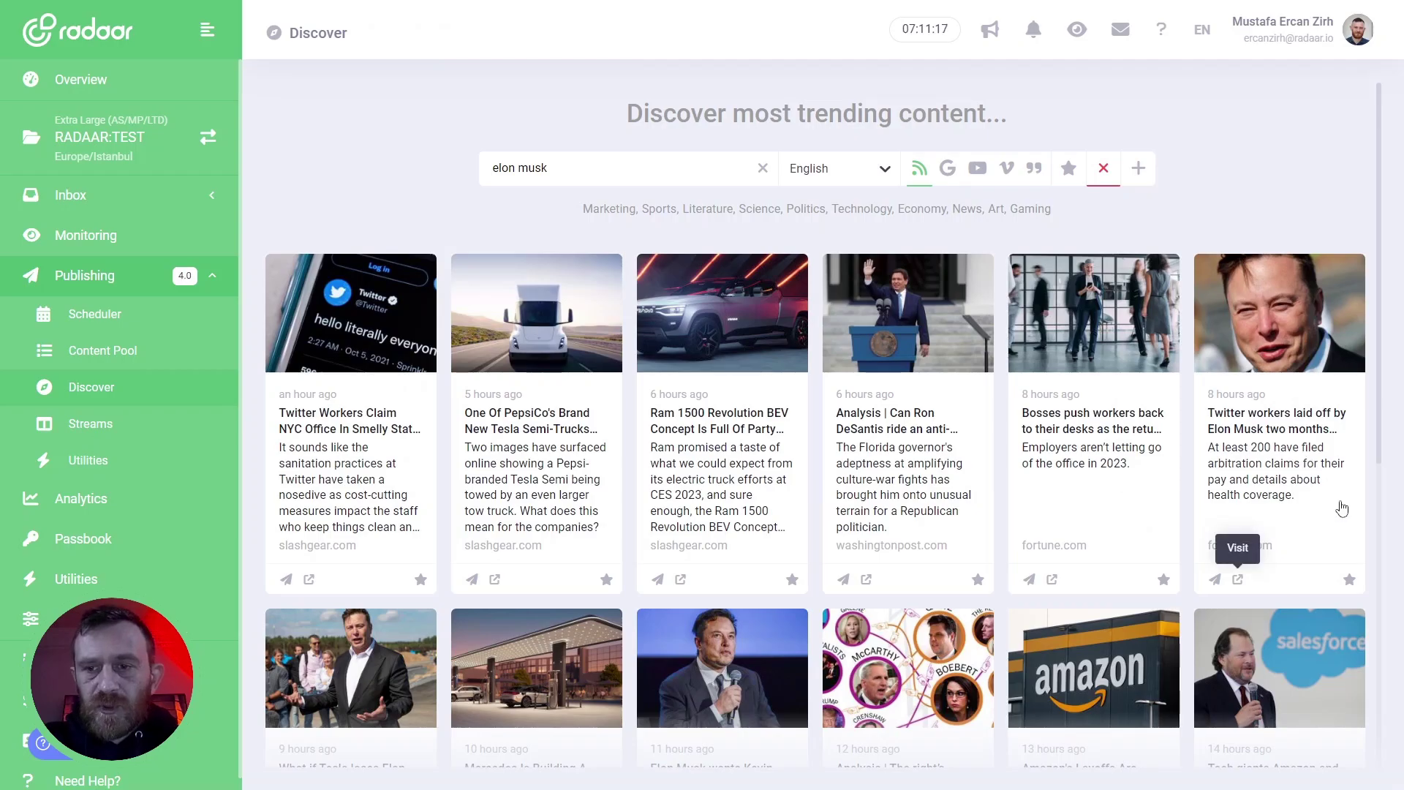
click(1350, 582)
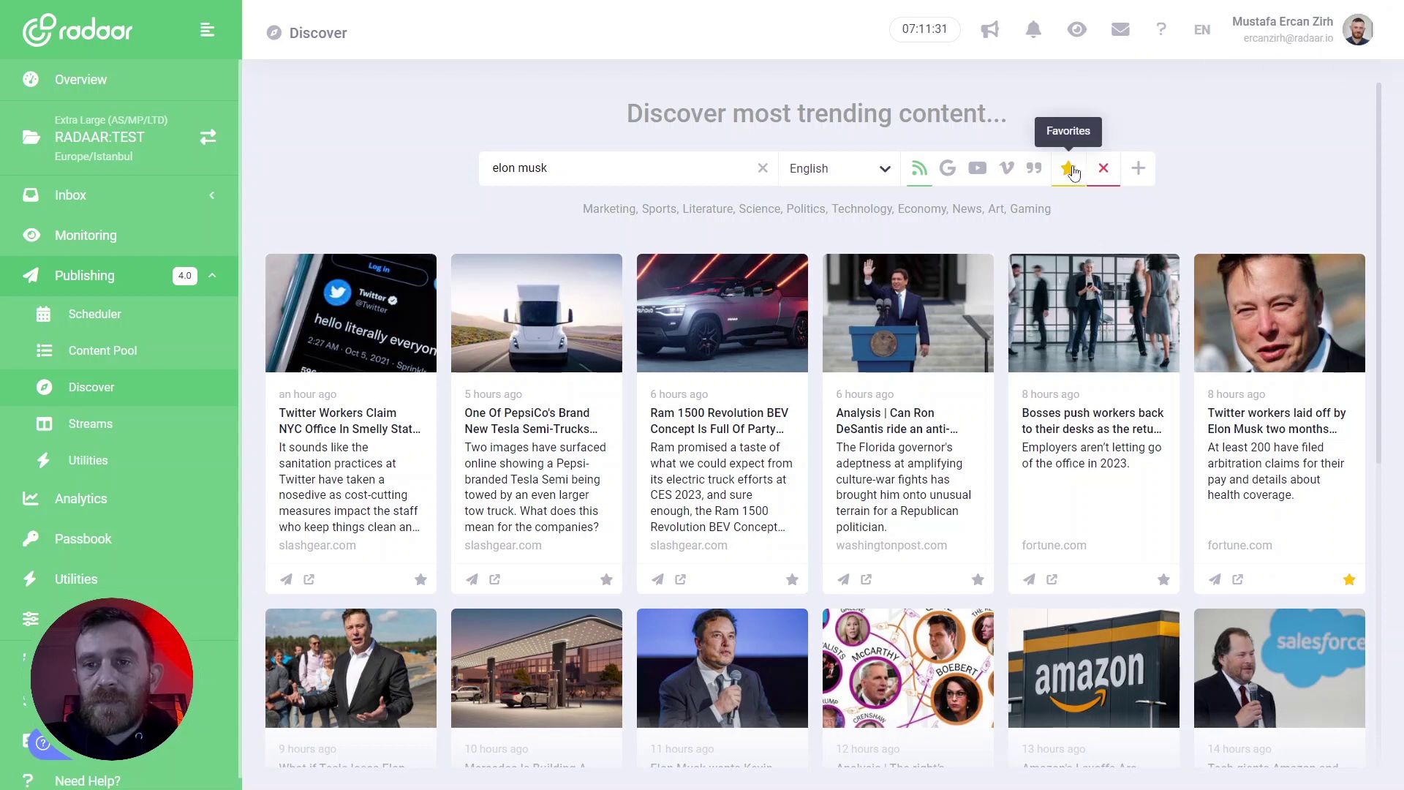
click(1070, 170)
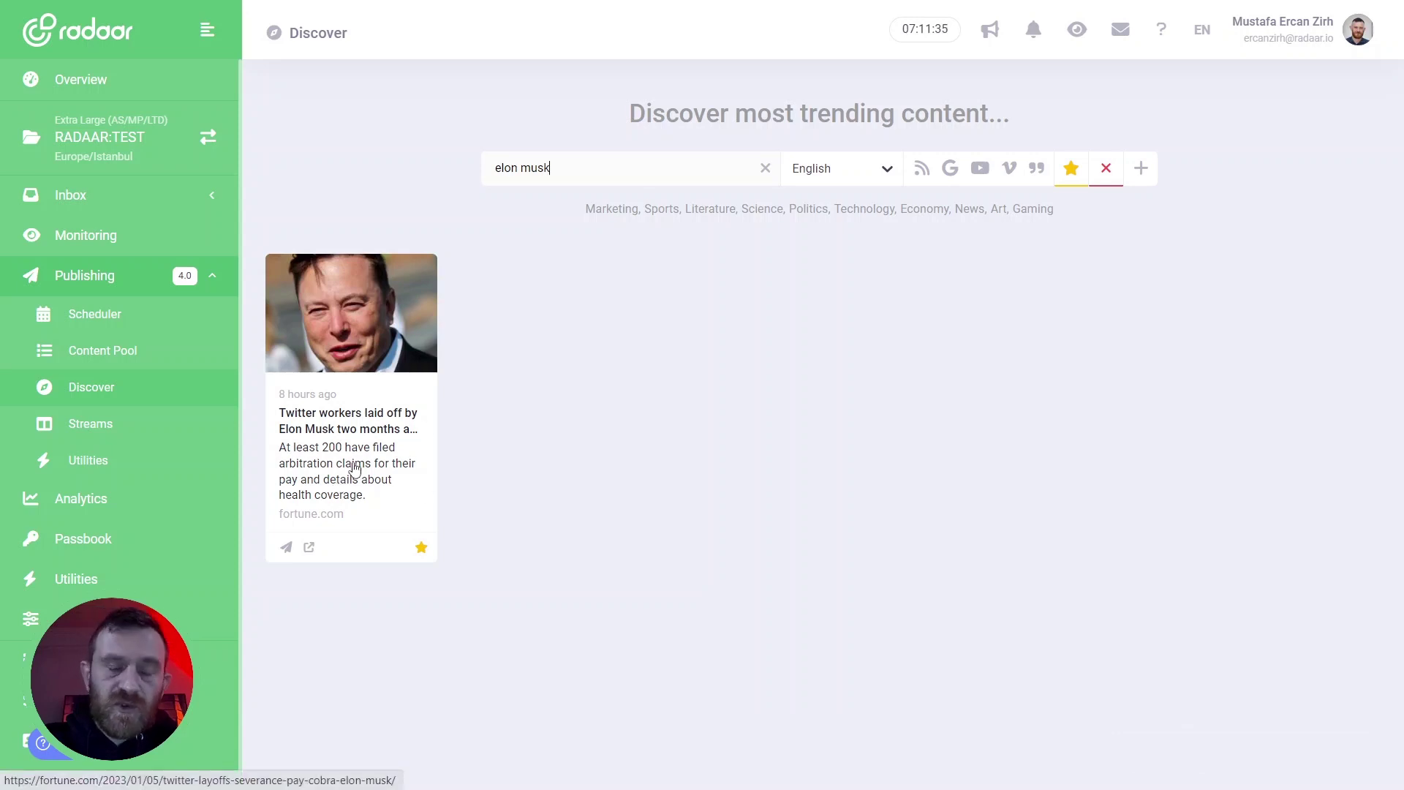
click(422, 548)
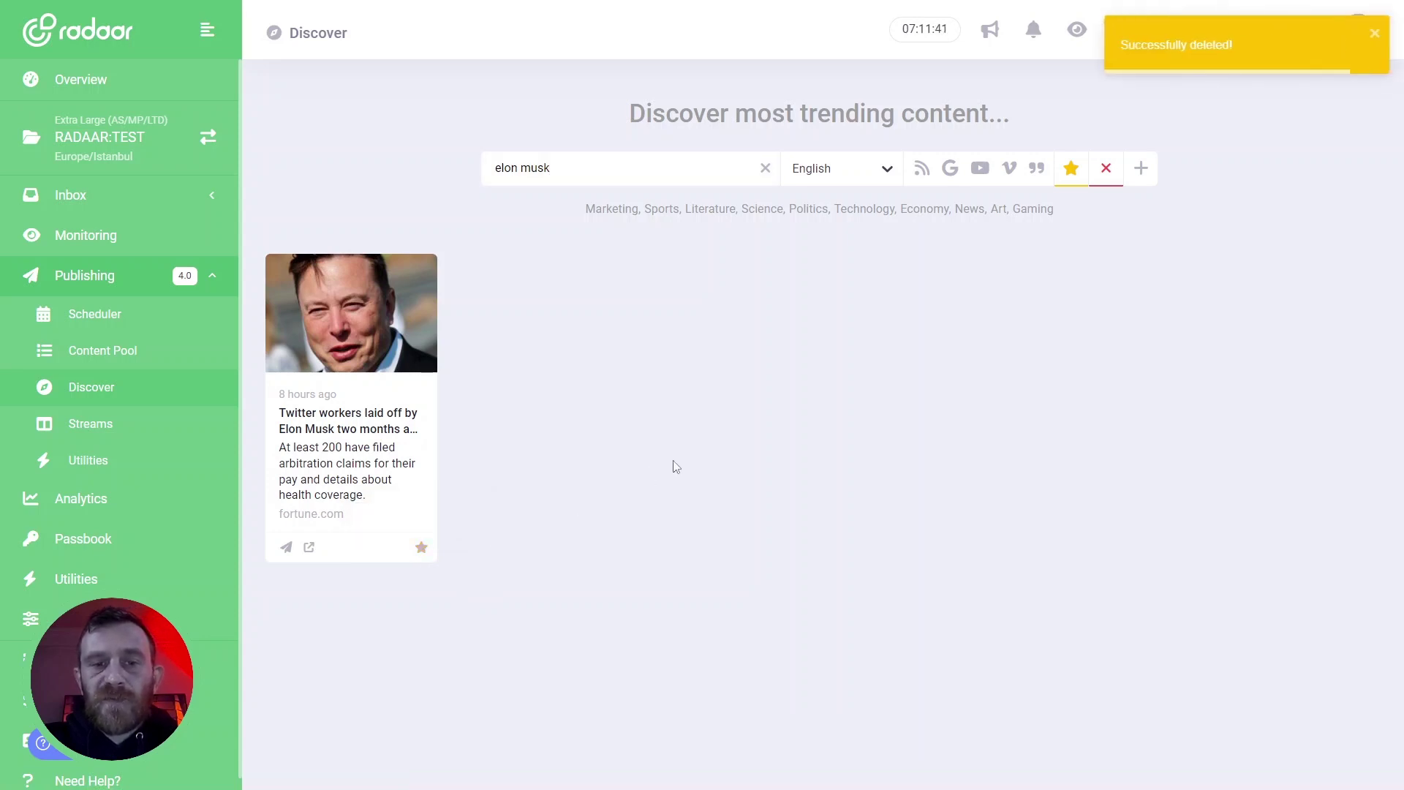
click(922, 169)
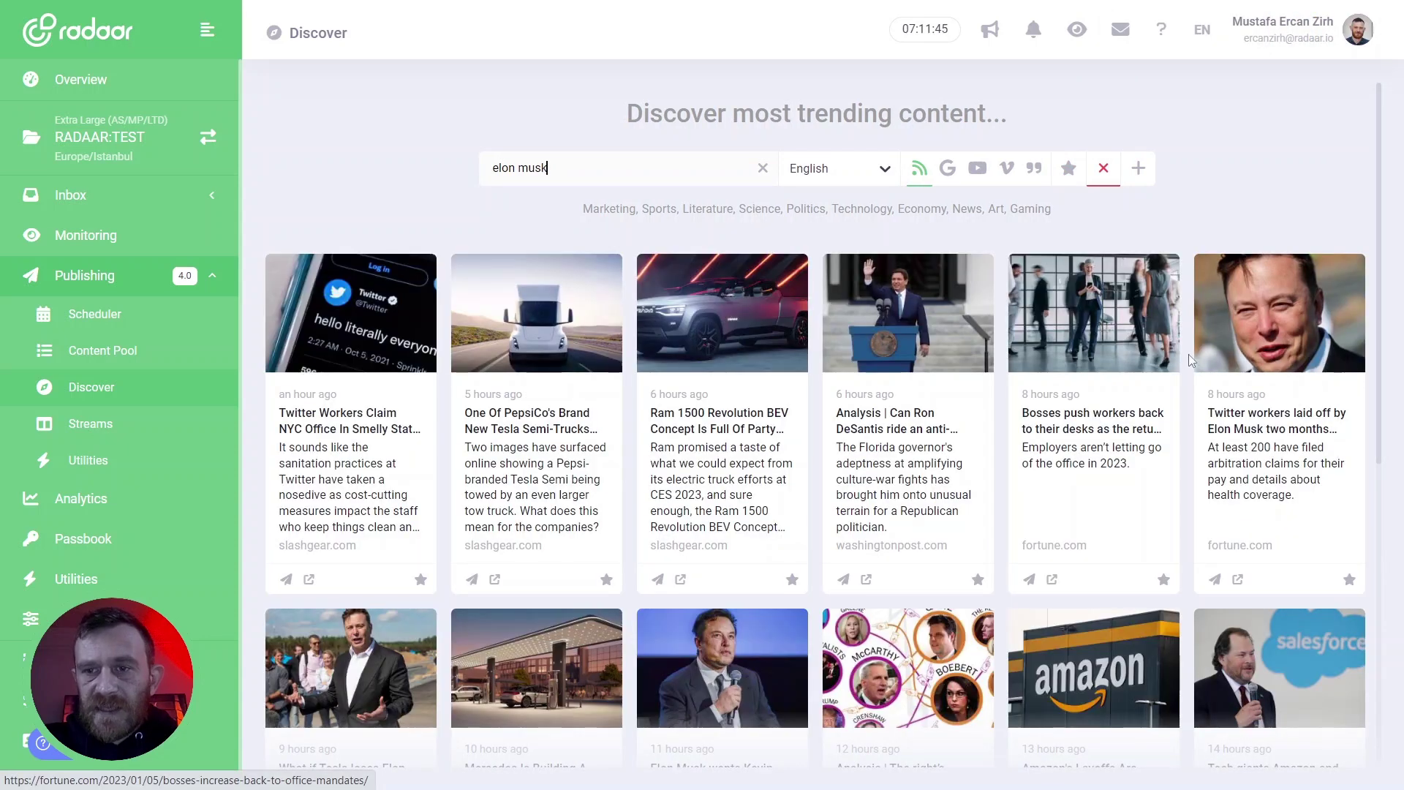
Start a post from the Twitter layoffs article and set its publish time to 2023/01/09 09:00.
click(1215, 580)
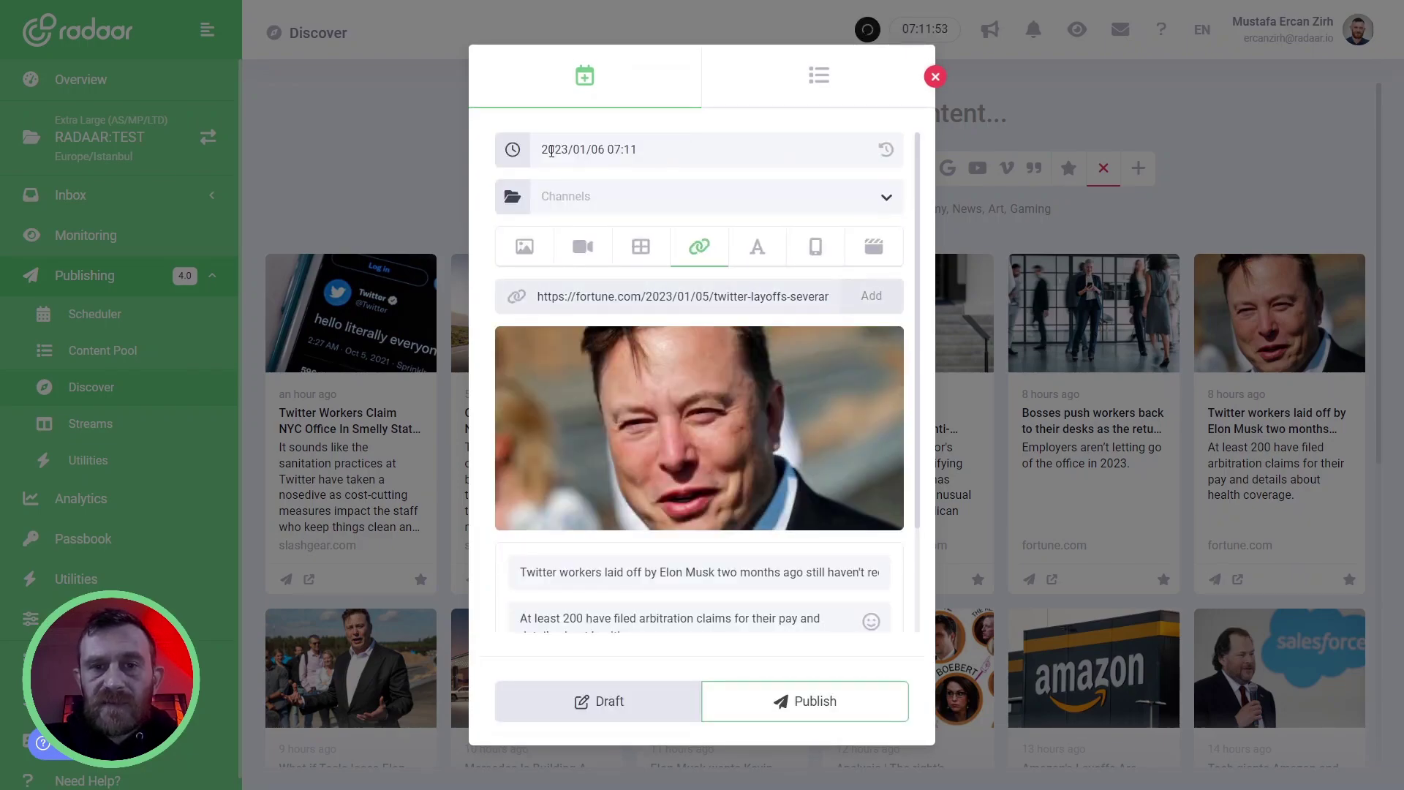
click(645, 155)
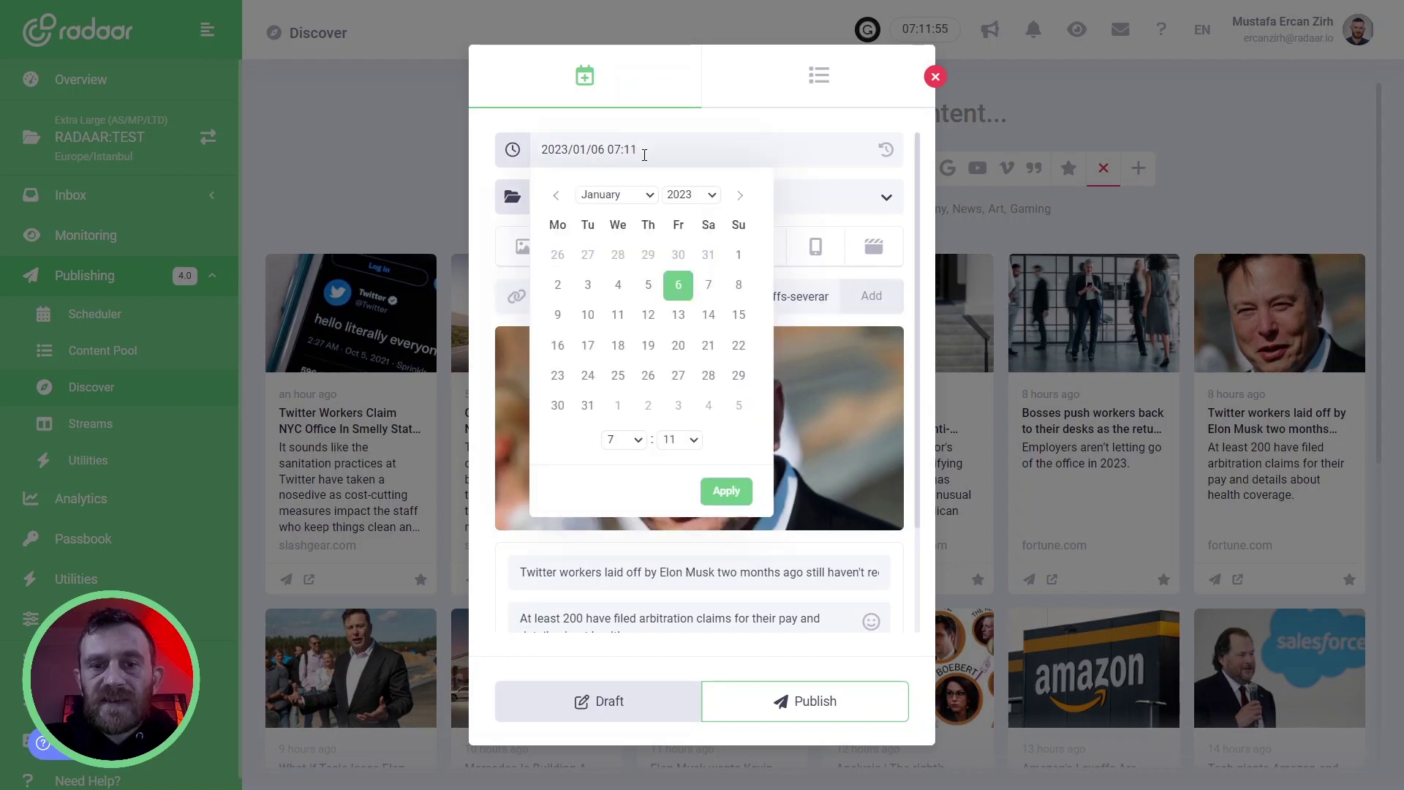
click(679, 315)
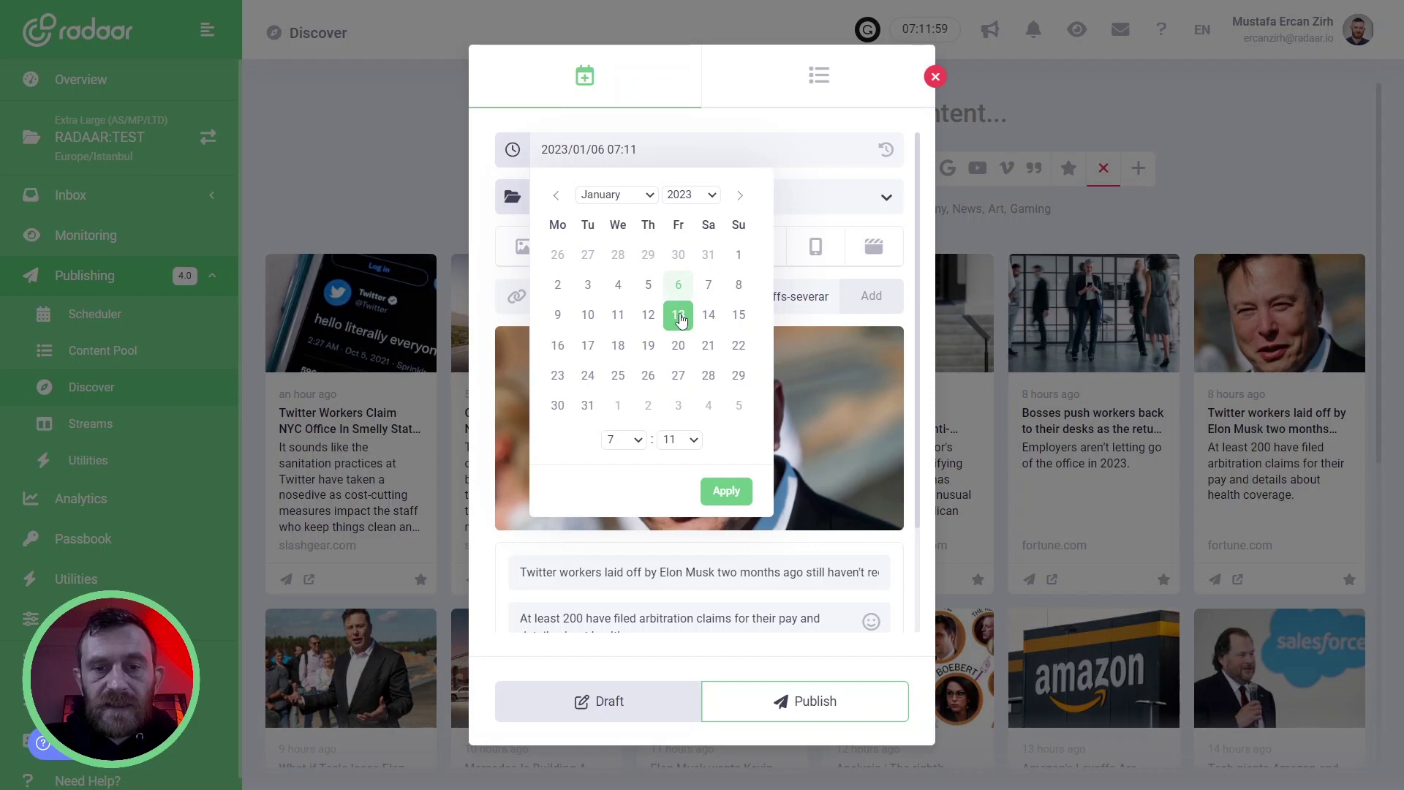
click(624, 439)
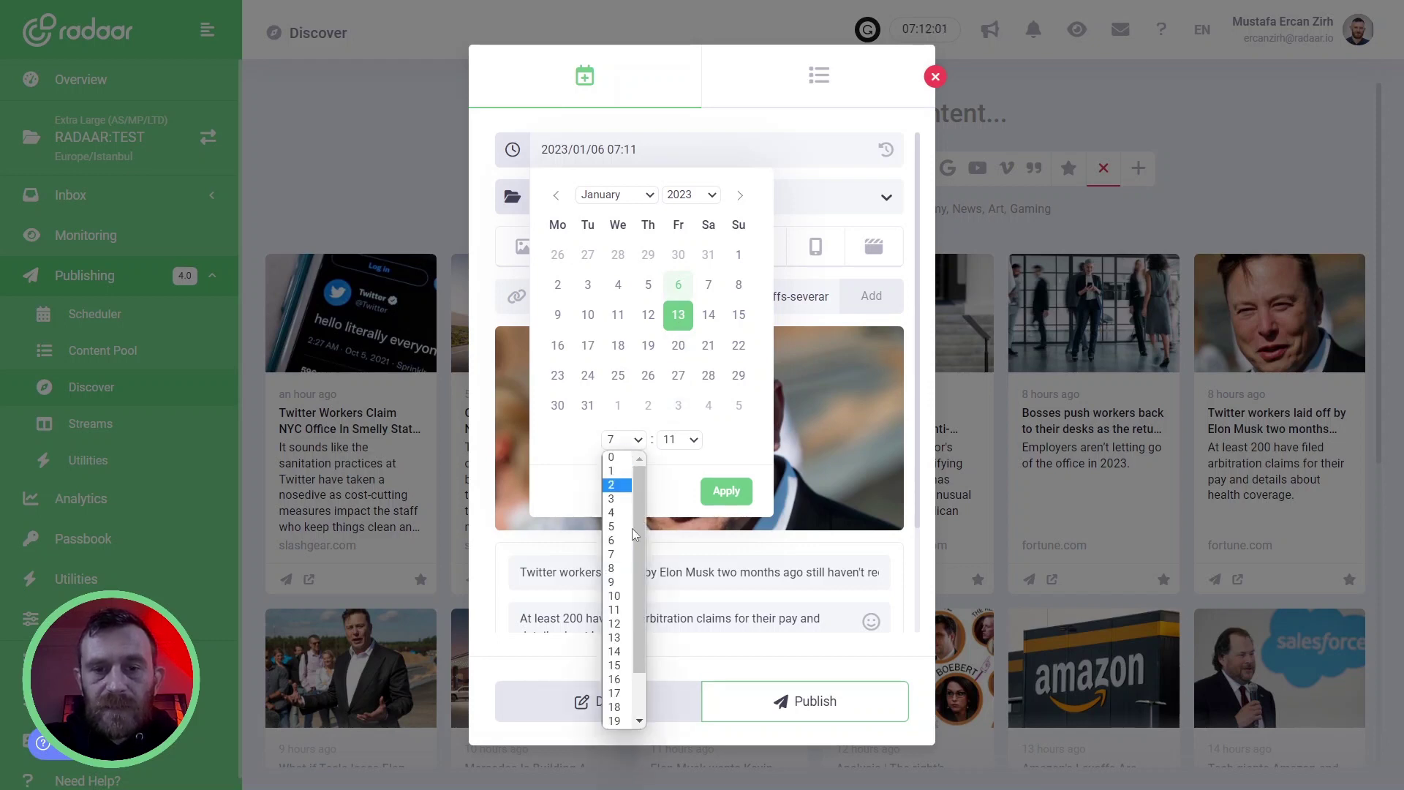
click(559, 315)
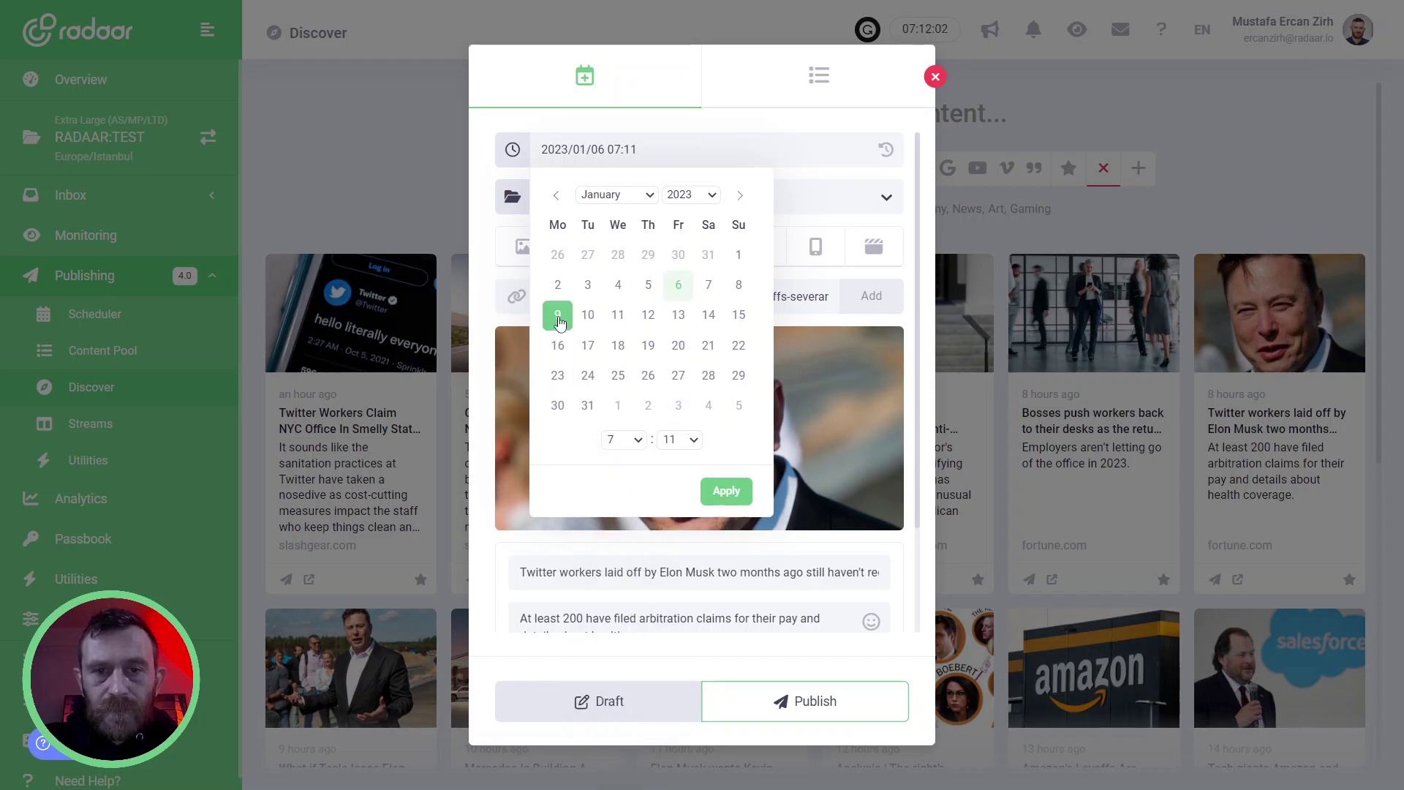
click(639, 439)
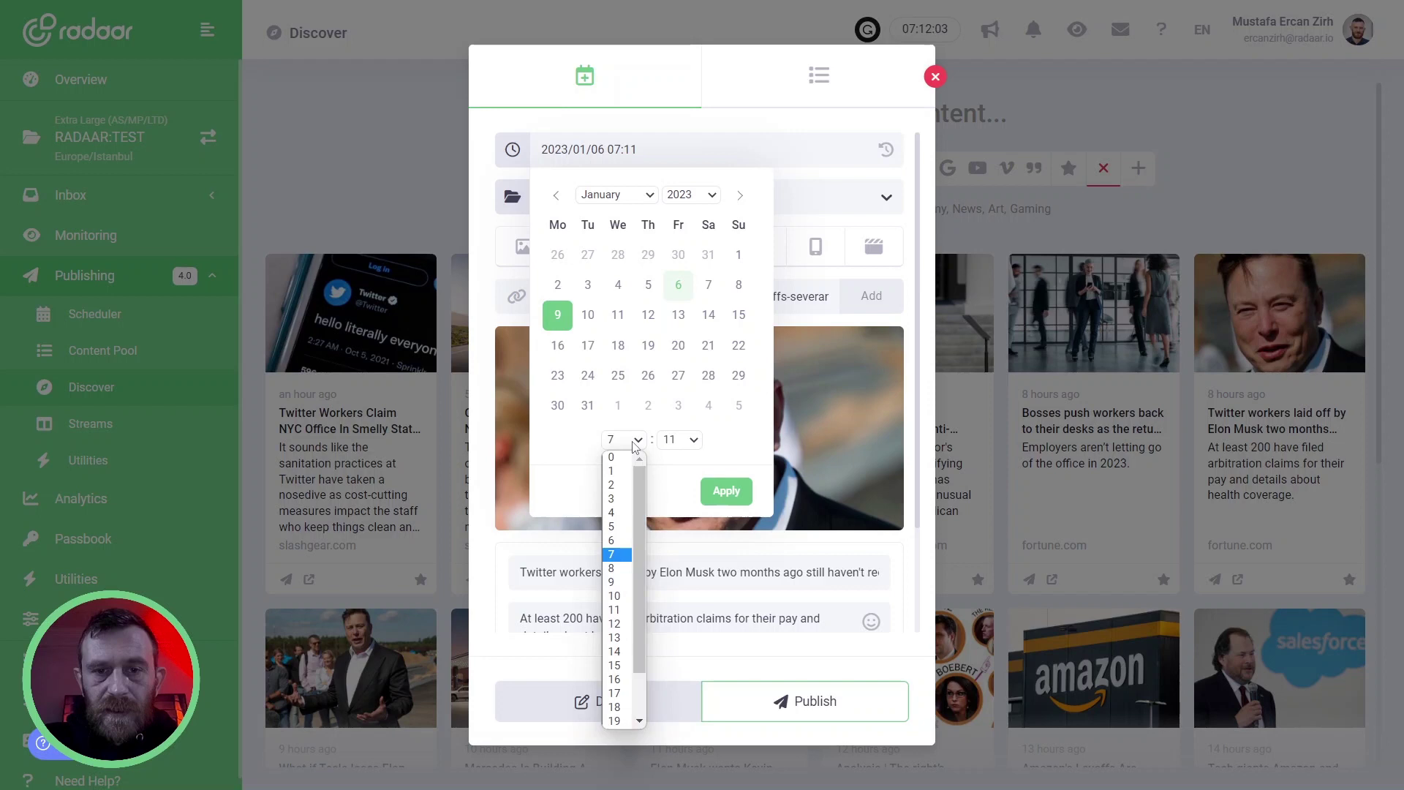
click(613, 582)
click(680, 439)
click(667, 458)
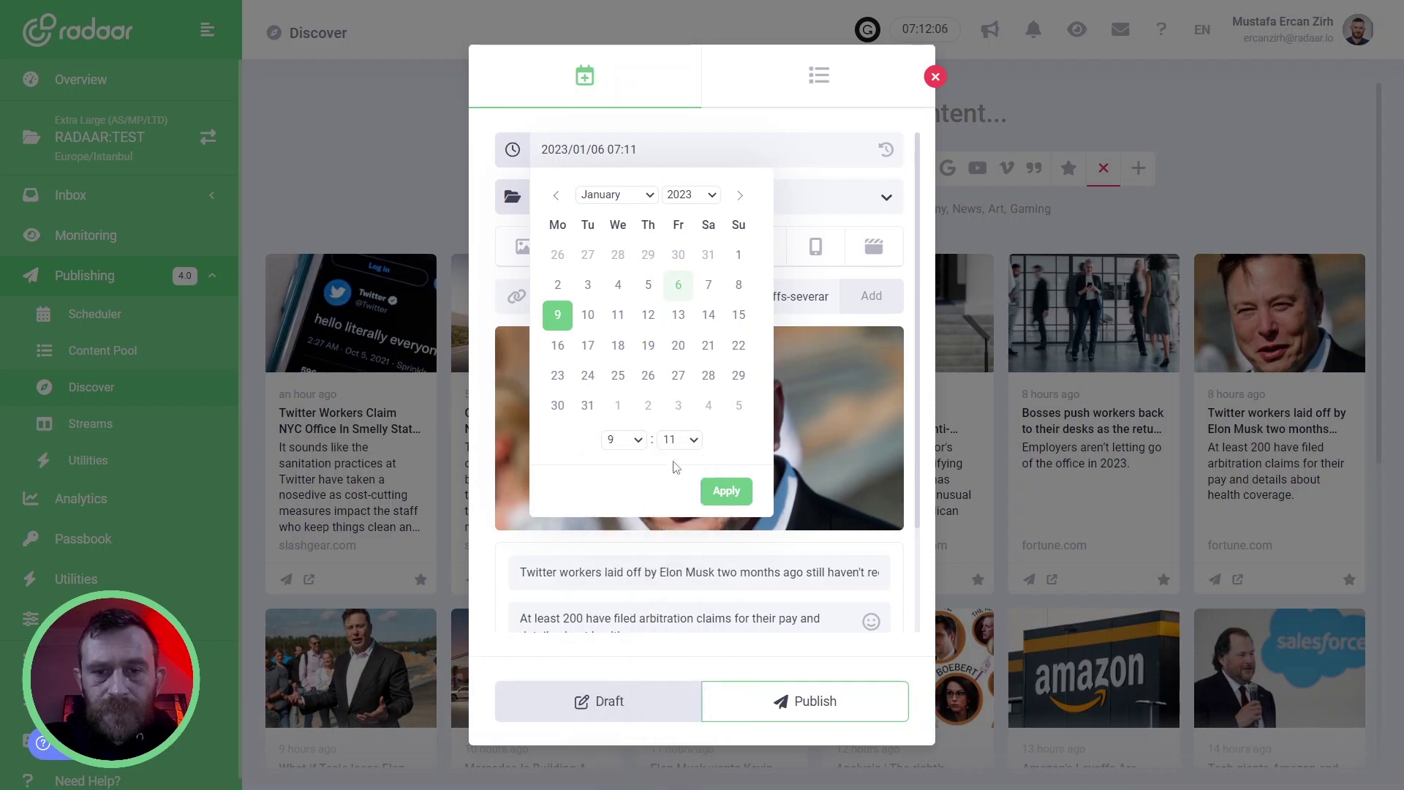
click(713, 495)
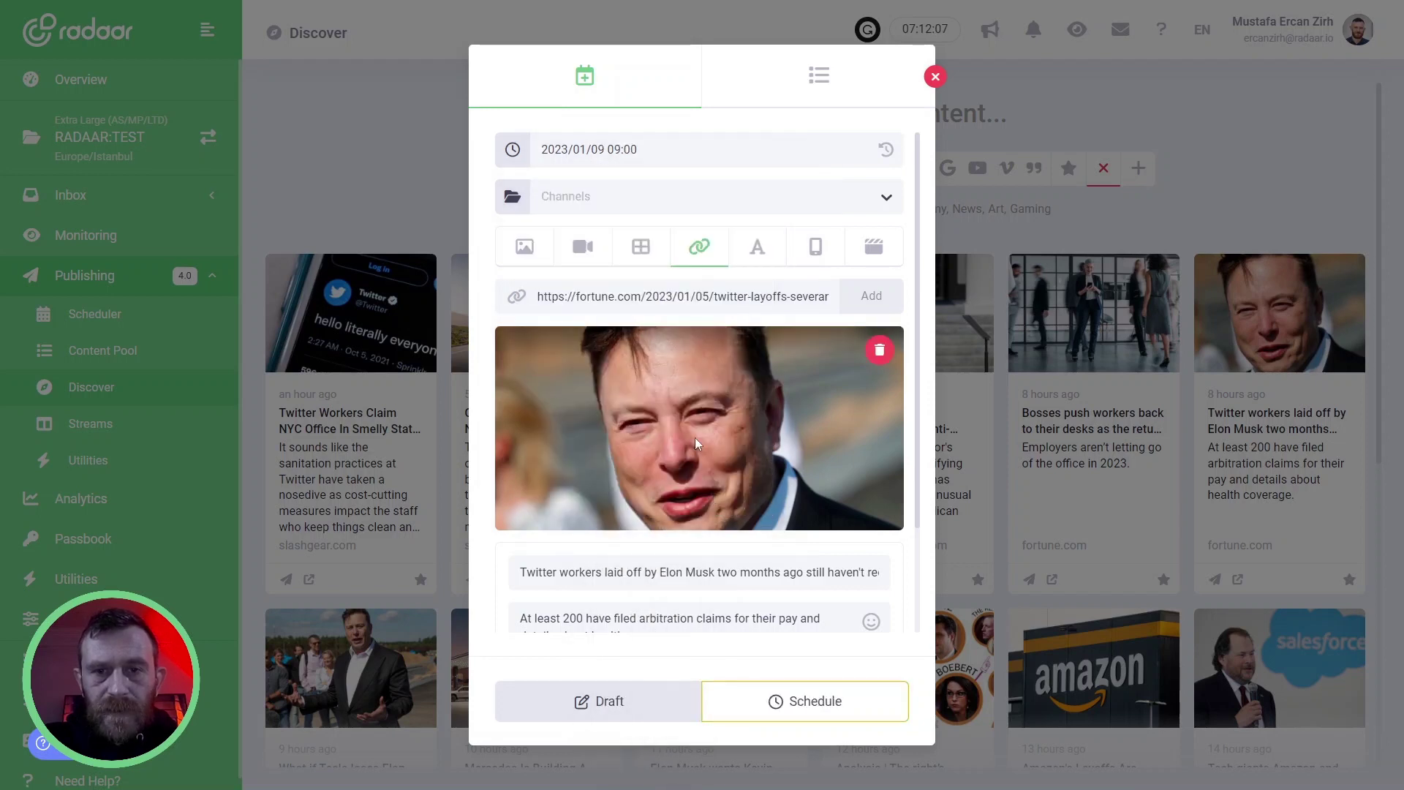
Target the Major(s) category's Facebook, Instagram, LinkedIn and Twitter accounts.
click(567, 201)
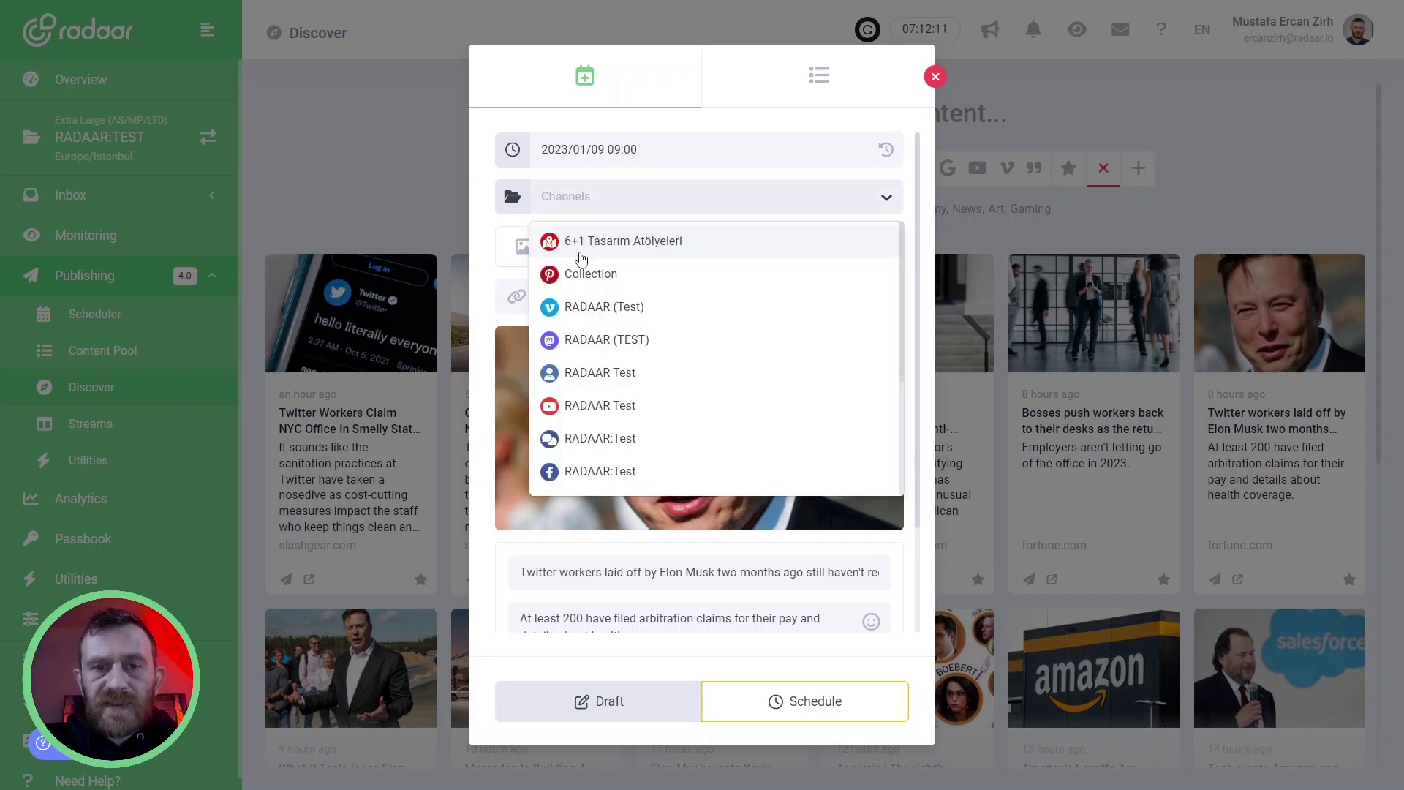
click(591, 472)
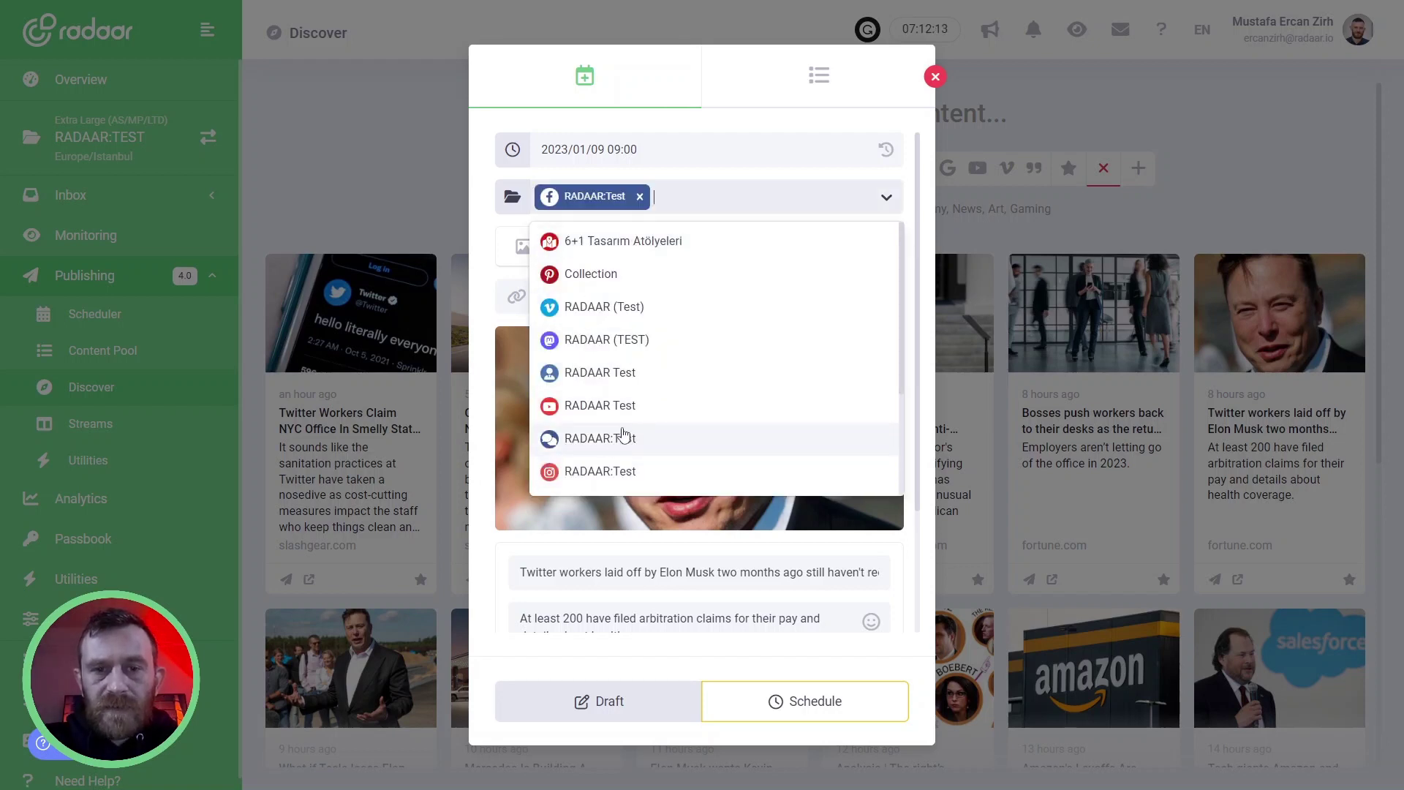
scroll(592, 439, down, 1)
click(592, 414)
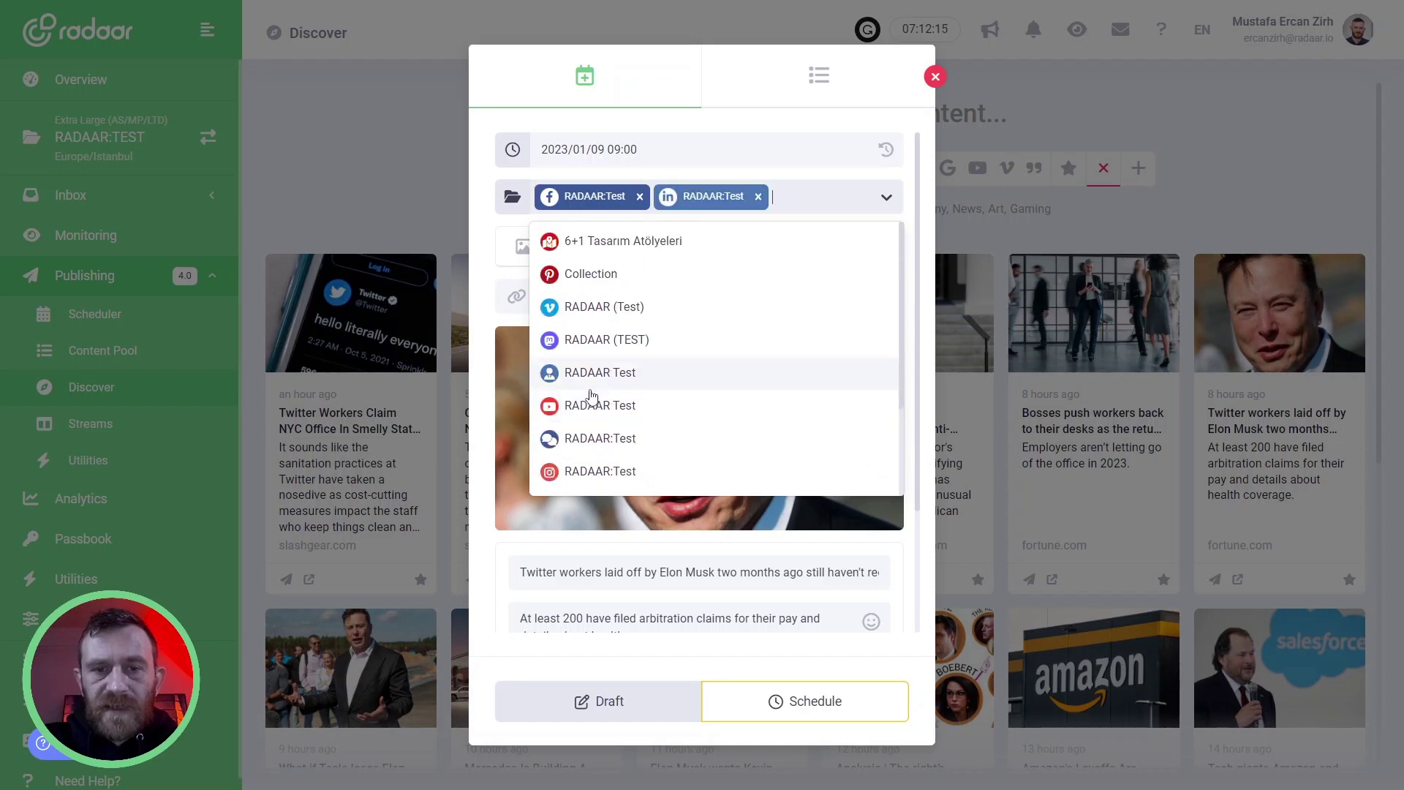
click(593, 472)
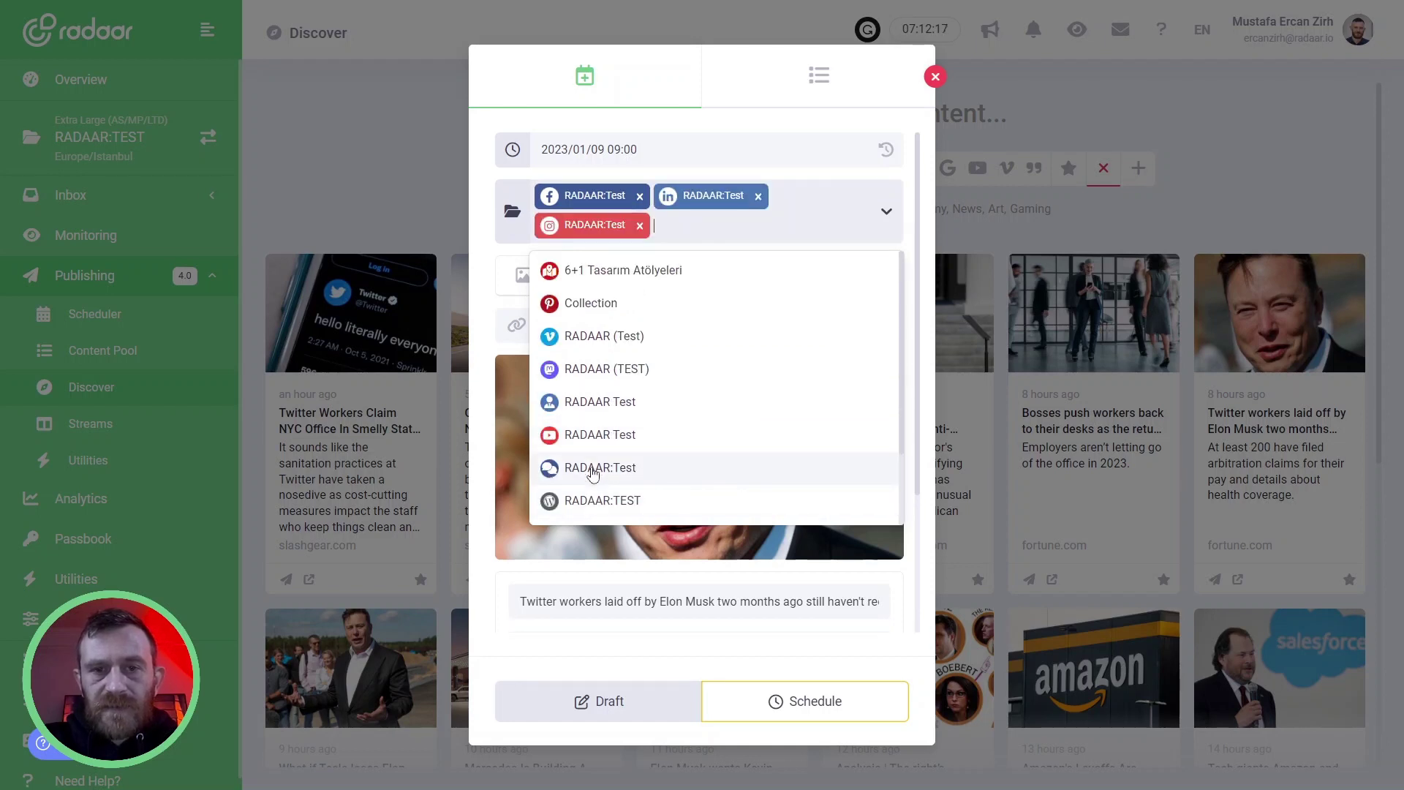
click(505, 211)
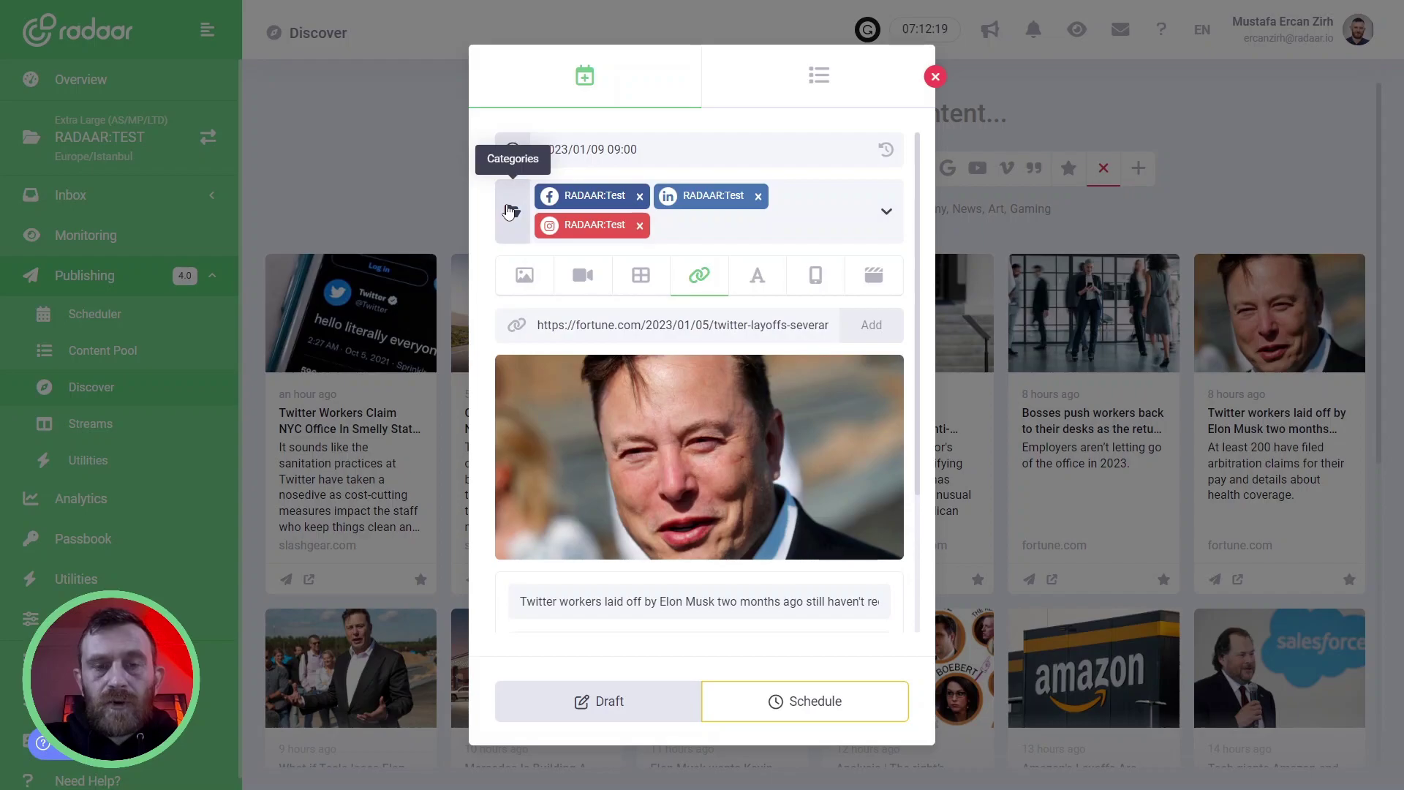
click(509, 212)
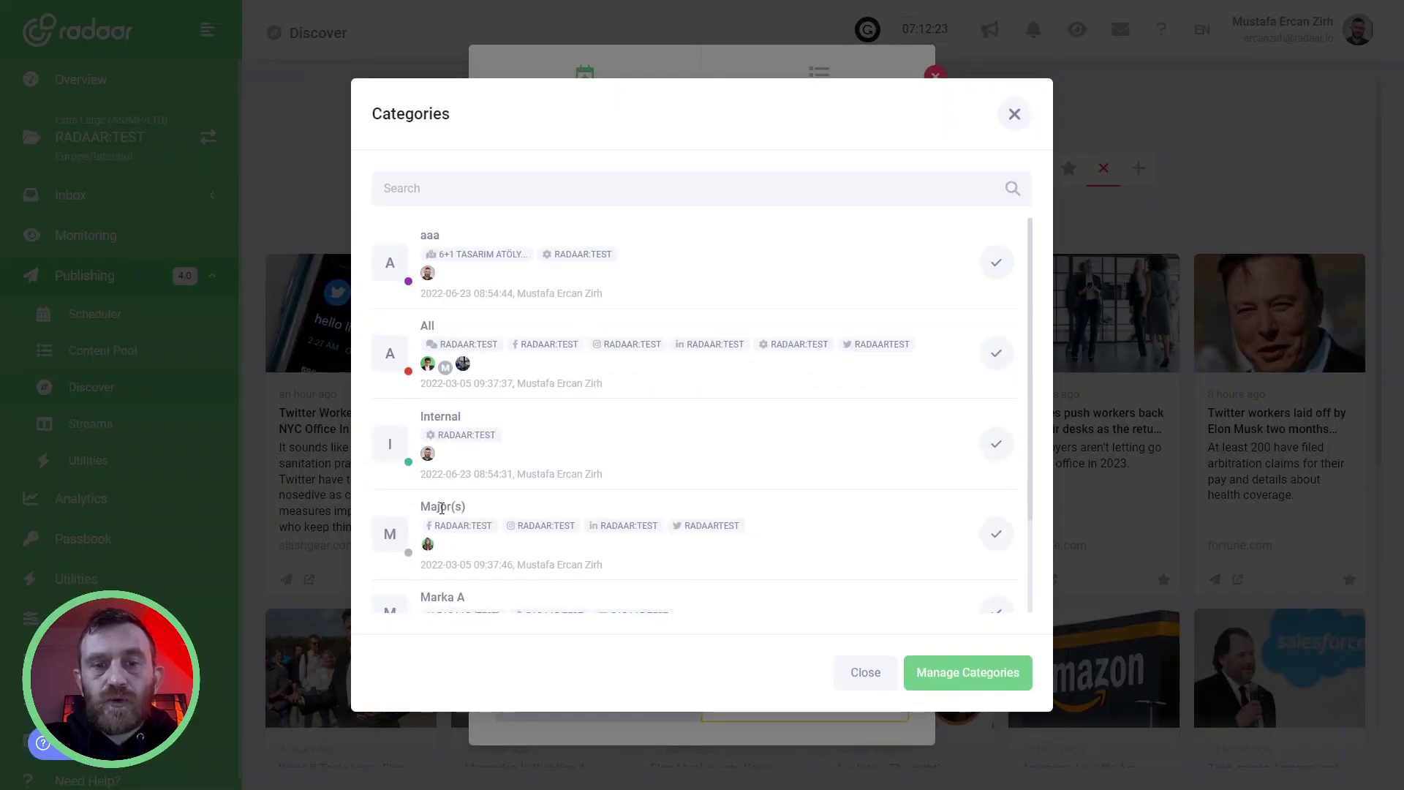
click(995, 536)
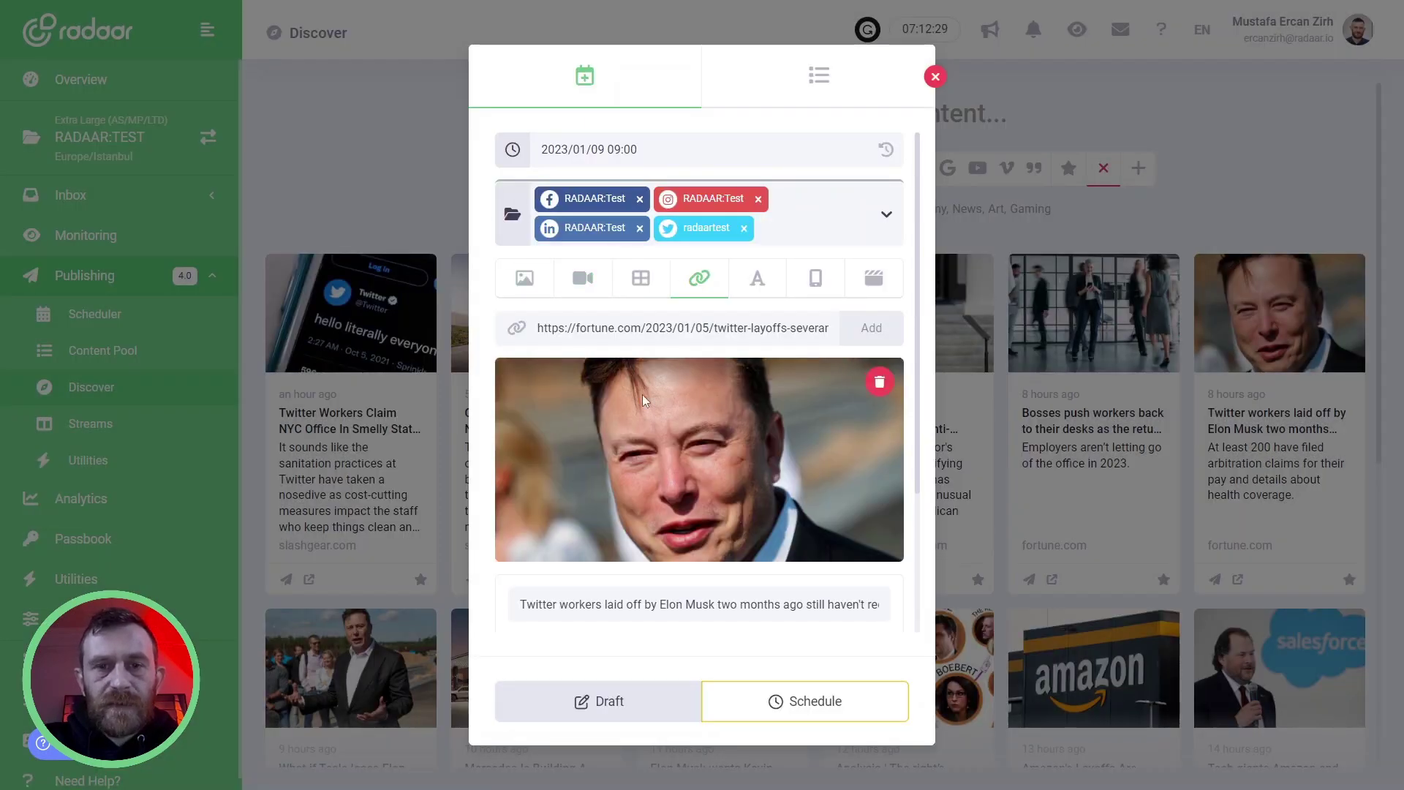
Append a screaming-face emoji 😱 after 'coverage.' in the description.
scroll(642, 393, down, 3)
drag(698, 487, 510, 459)
triple_click(524, 415)
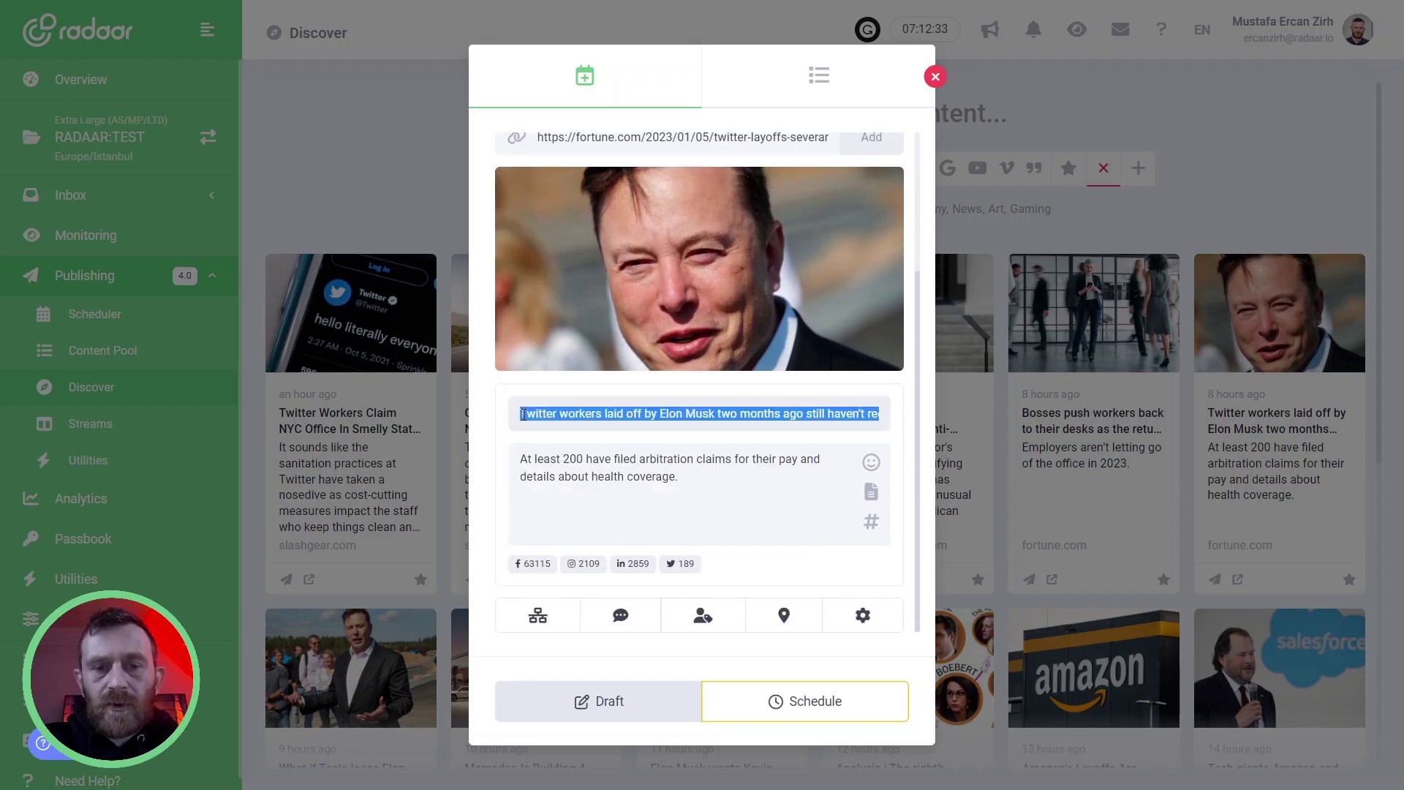
click(695, 496)
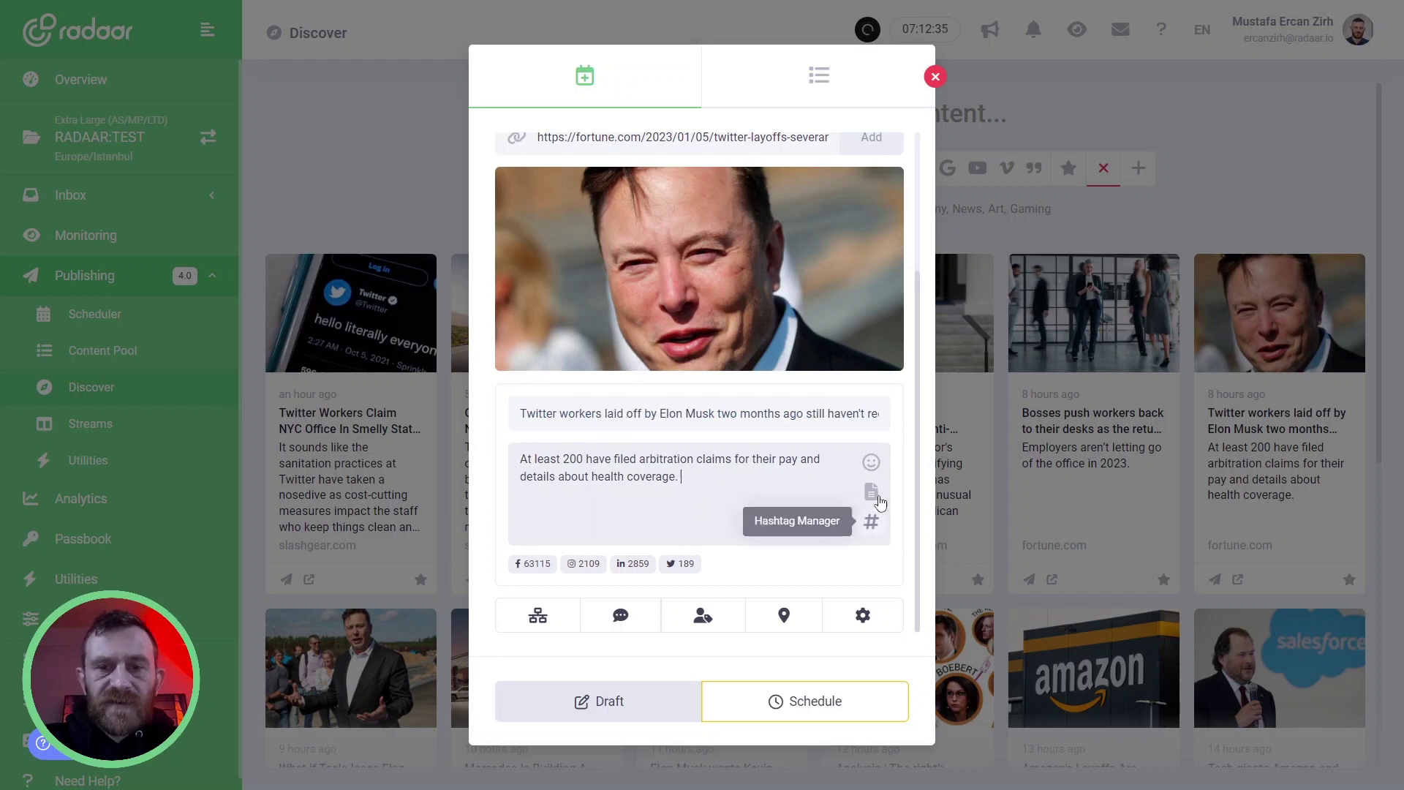
click(872, 463)
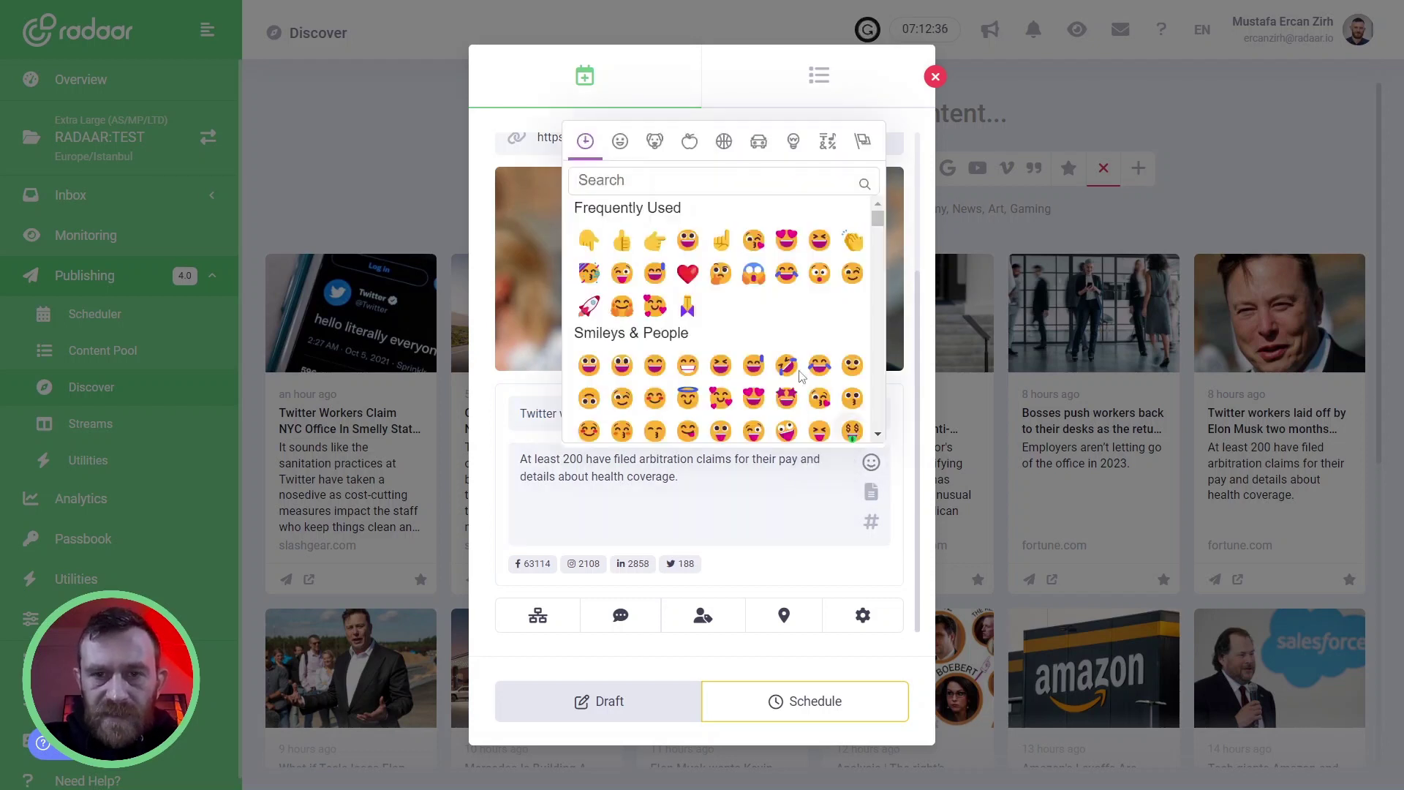
click(755, 278)
click(751, 474)
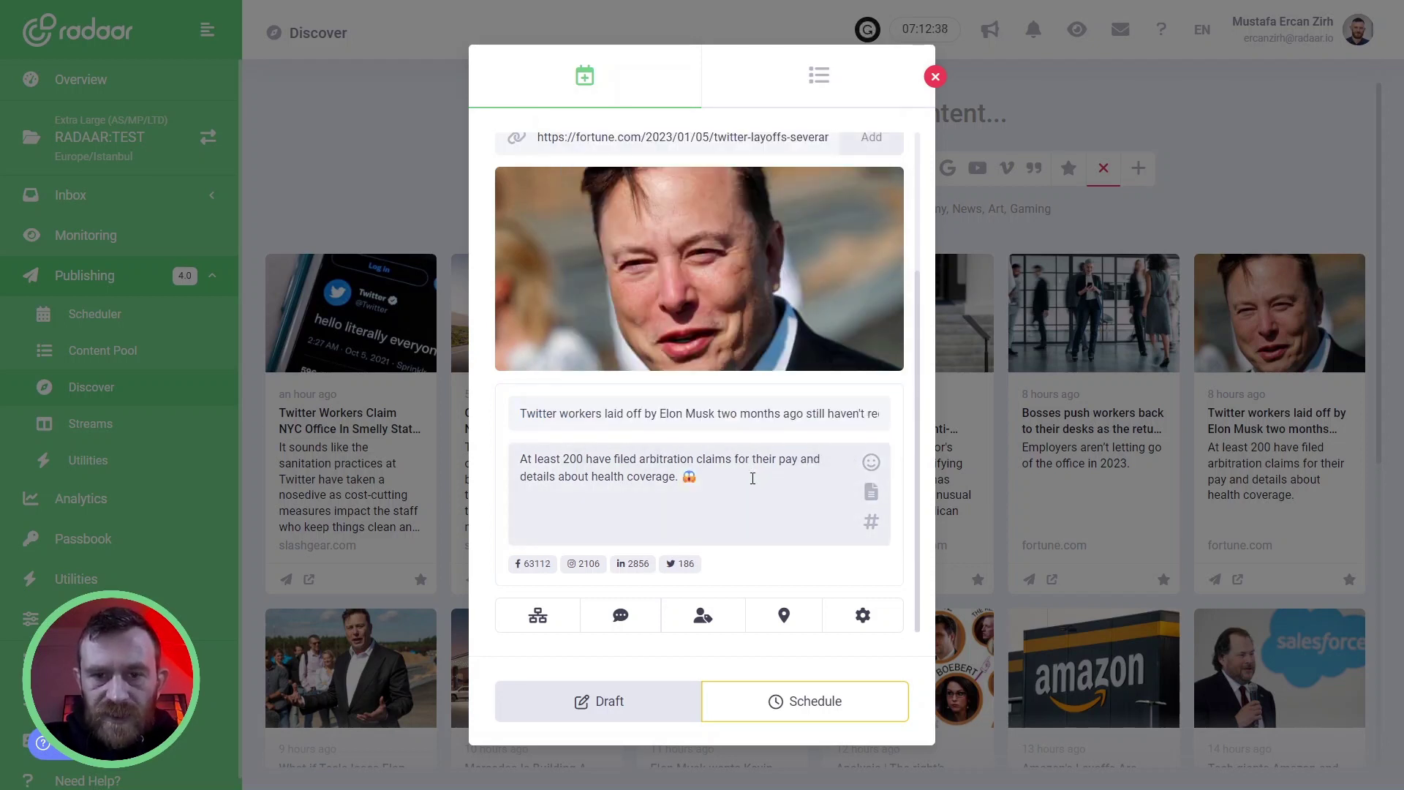
Add a pointing-down emoji 👇 after the screaming-face emoji.
click(871, 462)
click(589, 242)
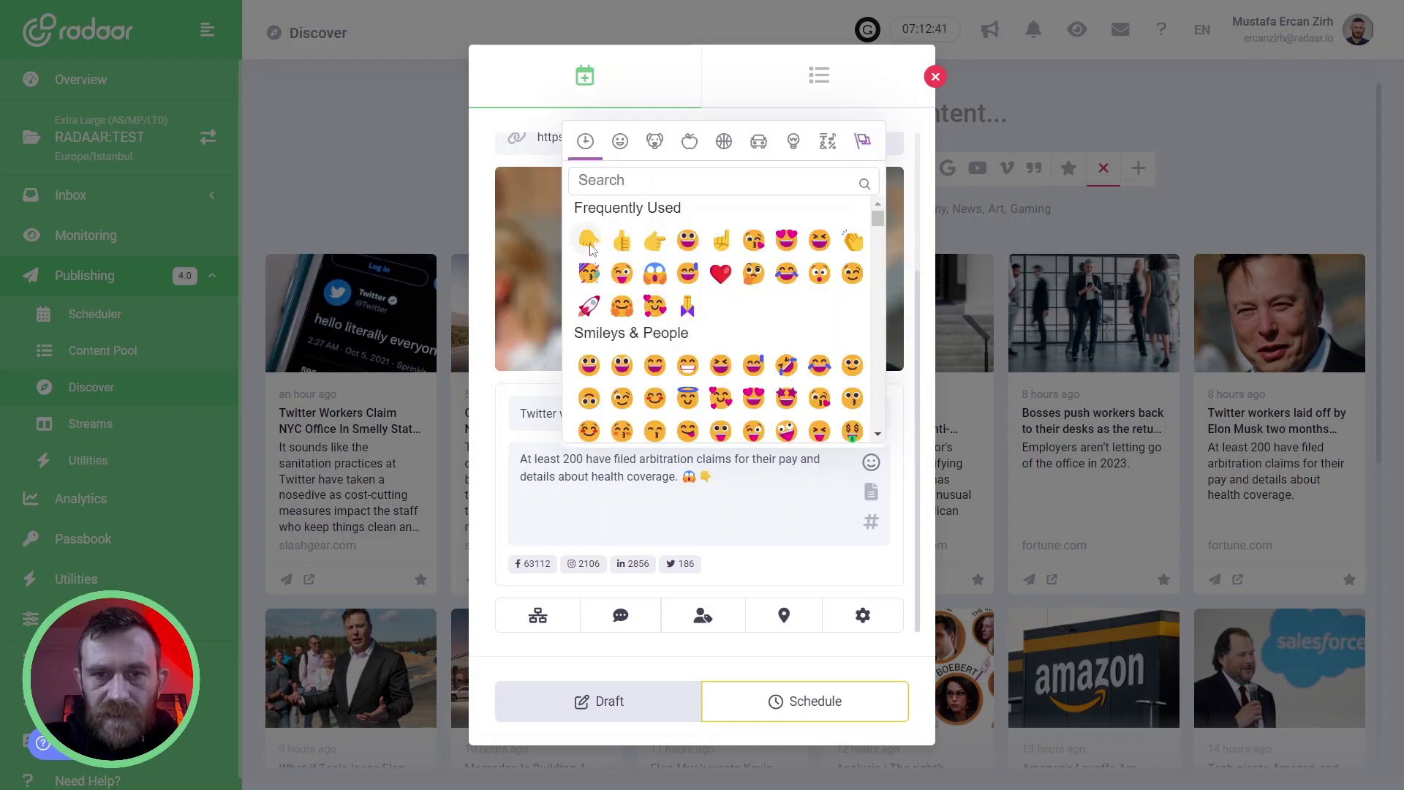
click(499, 283)
scroll(680, 305, up, 3)
scroll(680, 304, down, 3)
scroll(680, 304, up, 3)
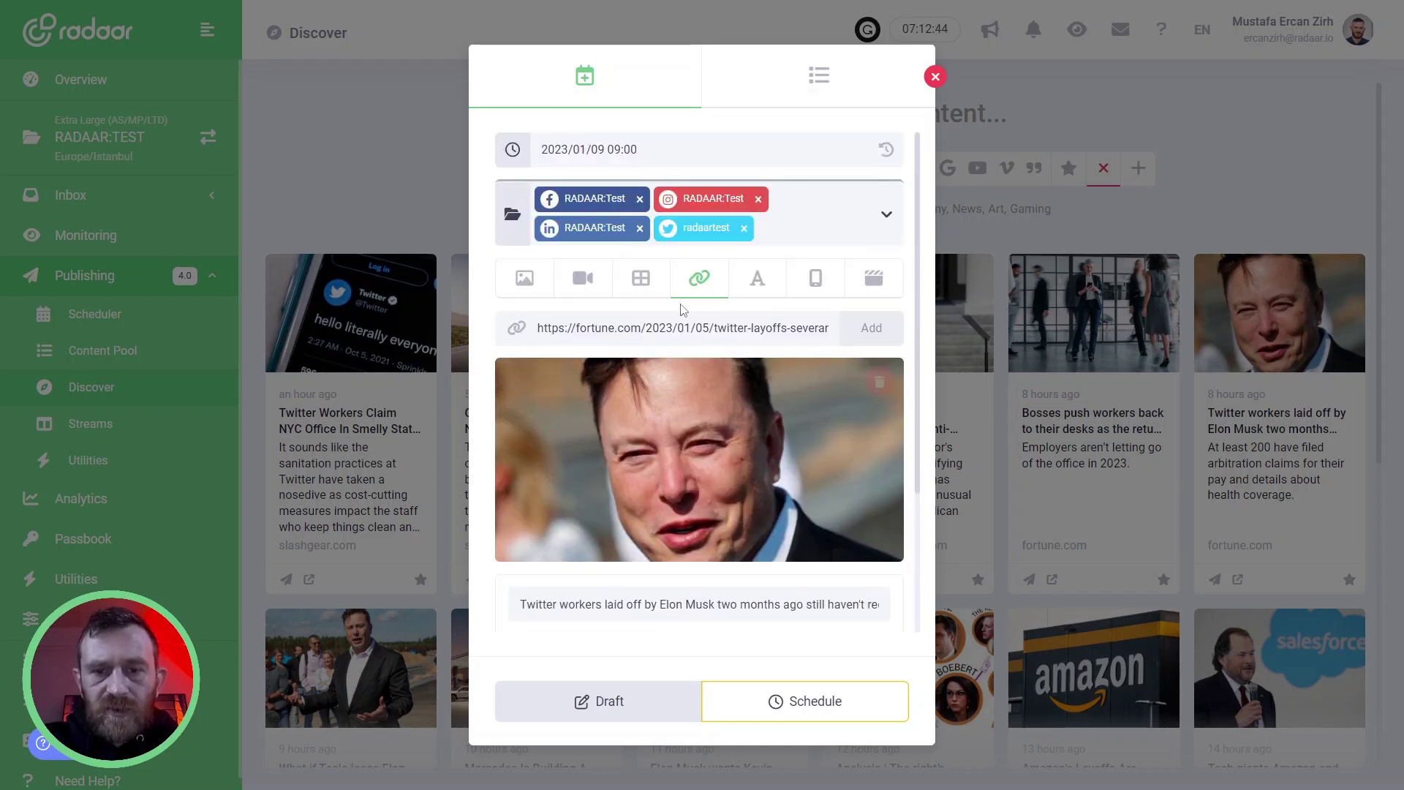
Schedule the post, review it, then close the editor and return to Discover.
click(791, 697)
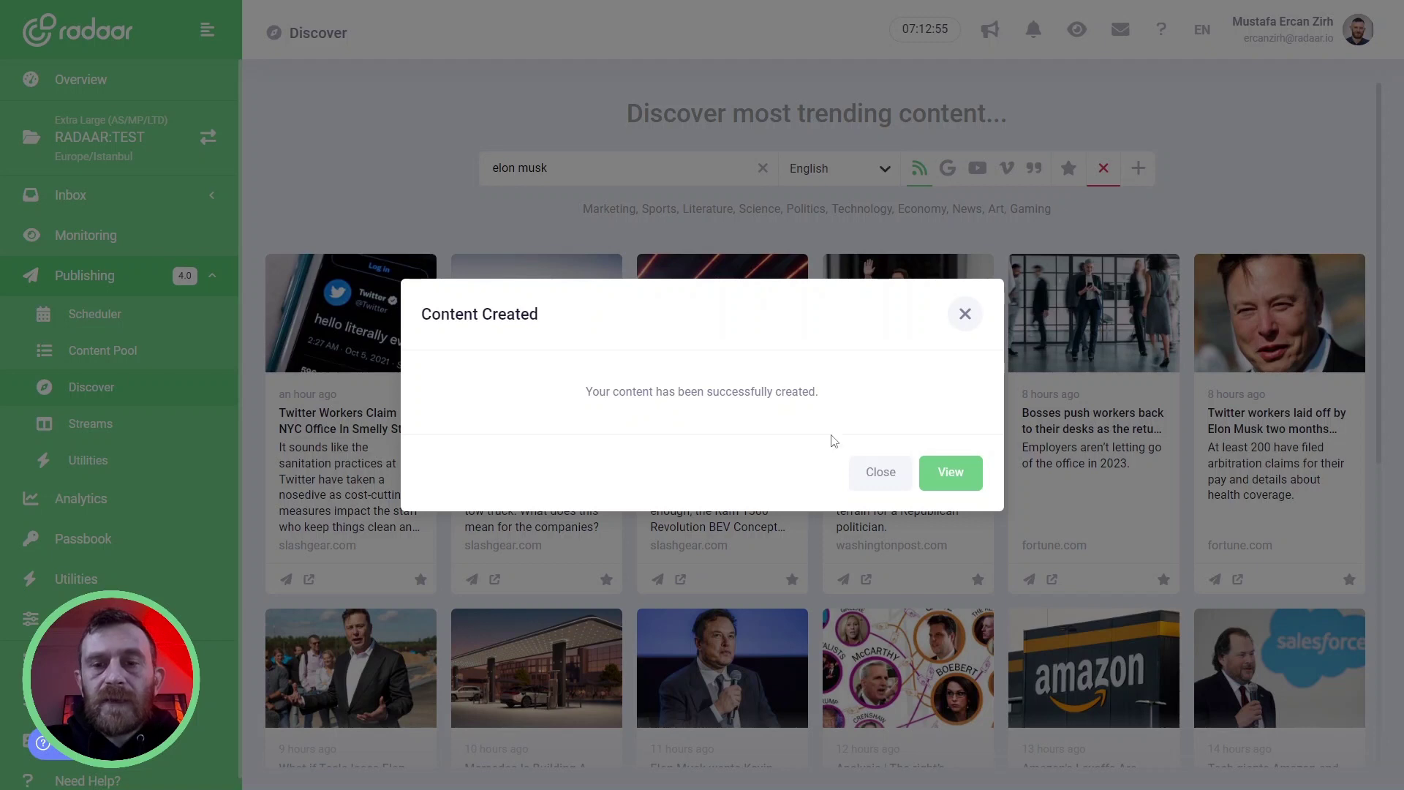
click(951, 474)
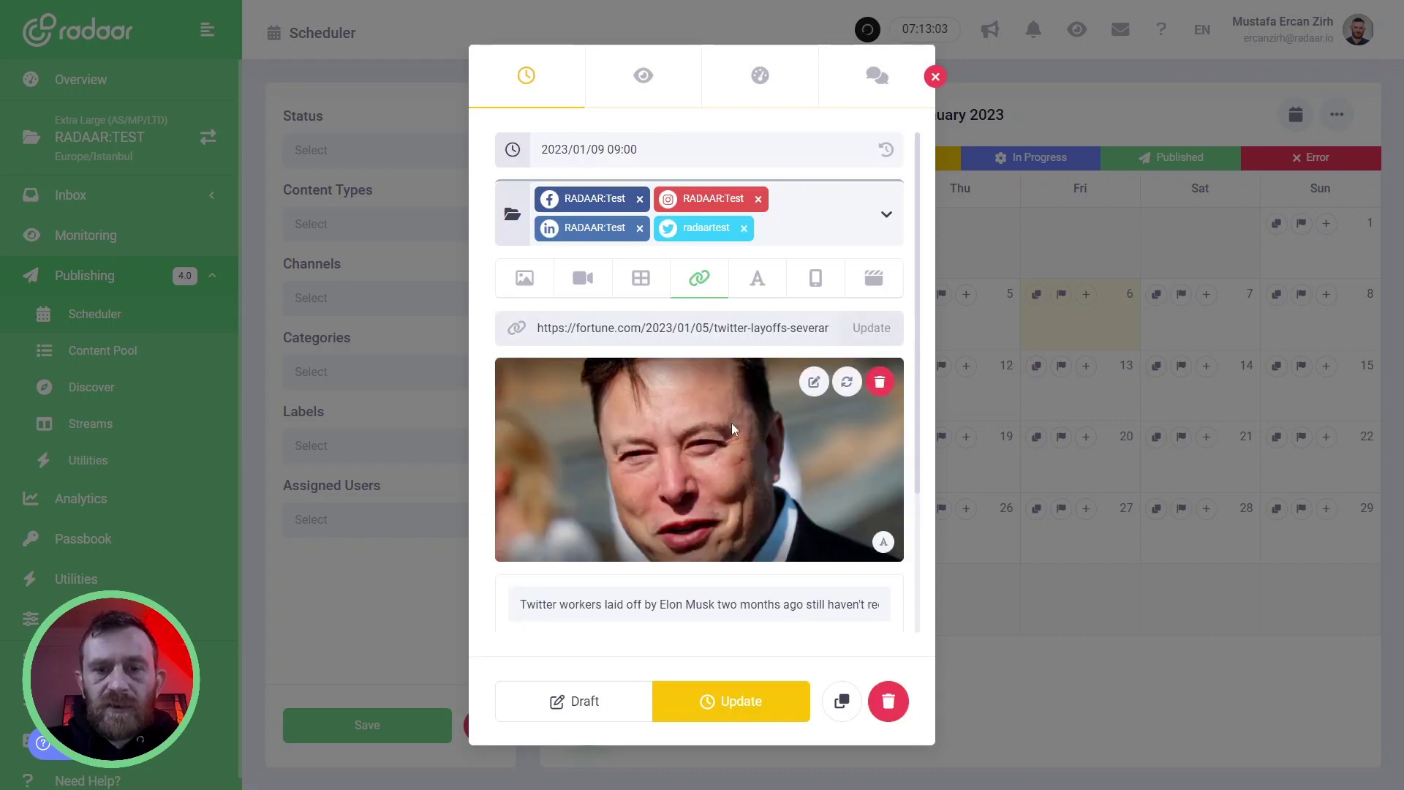
scroll(726, 433, down, 3)
scroll(728, 438, up, 3)
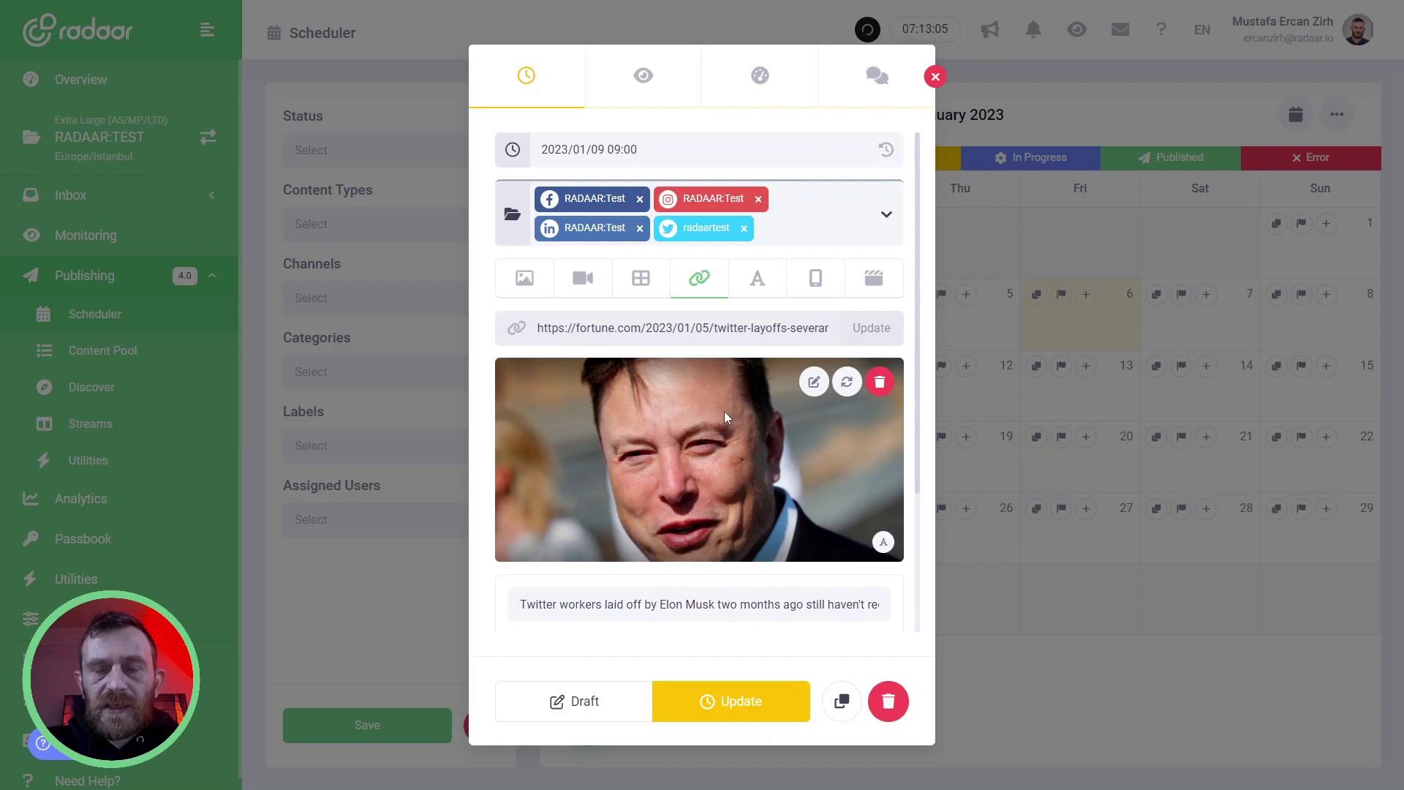
scroll(665, 501, down, 3)
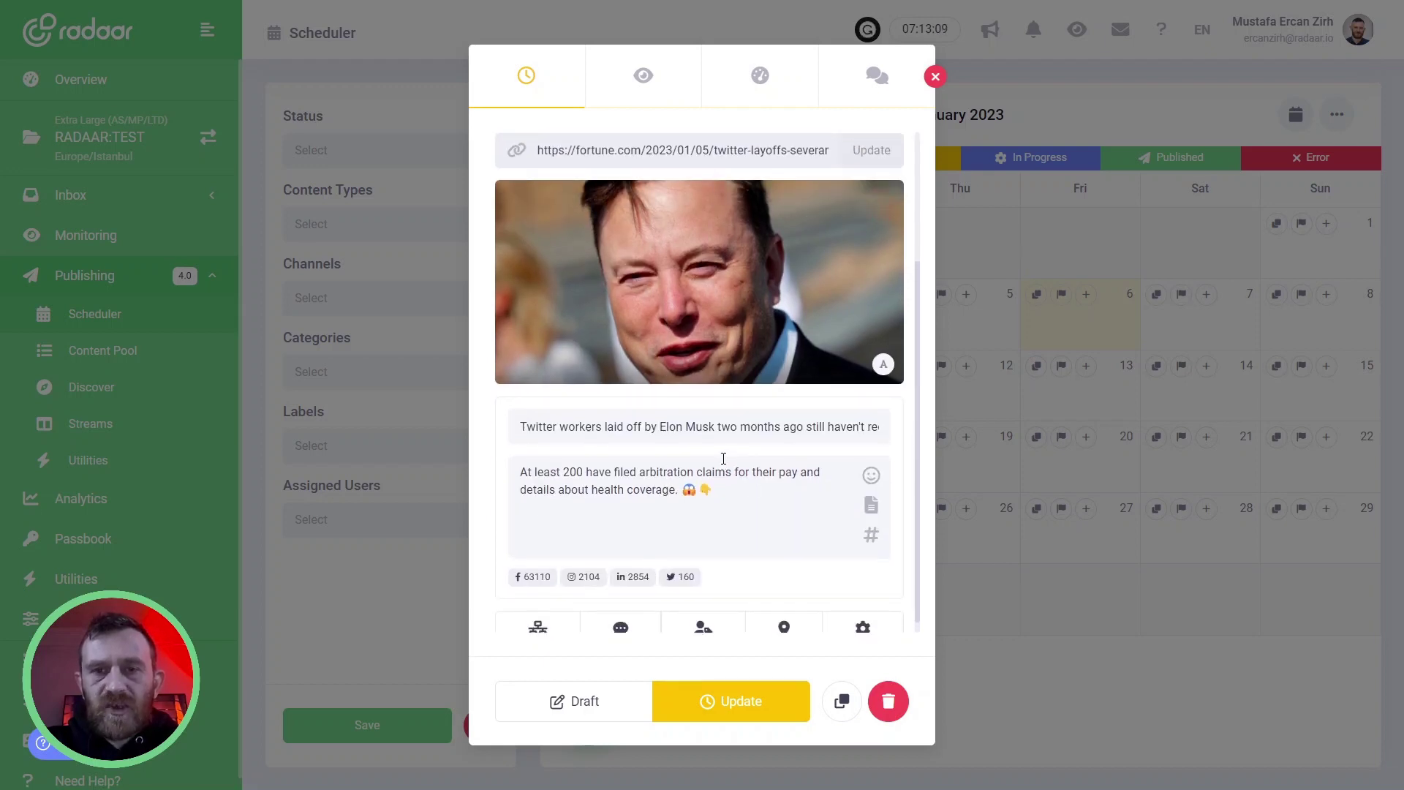
scroll(712, 466, up, 3)
click(934, 77)
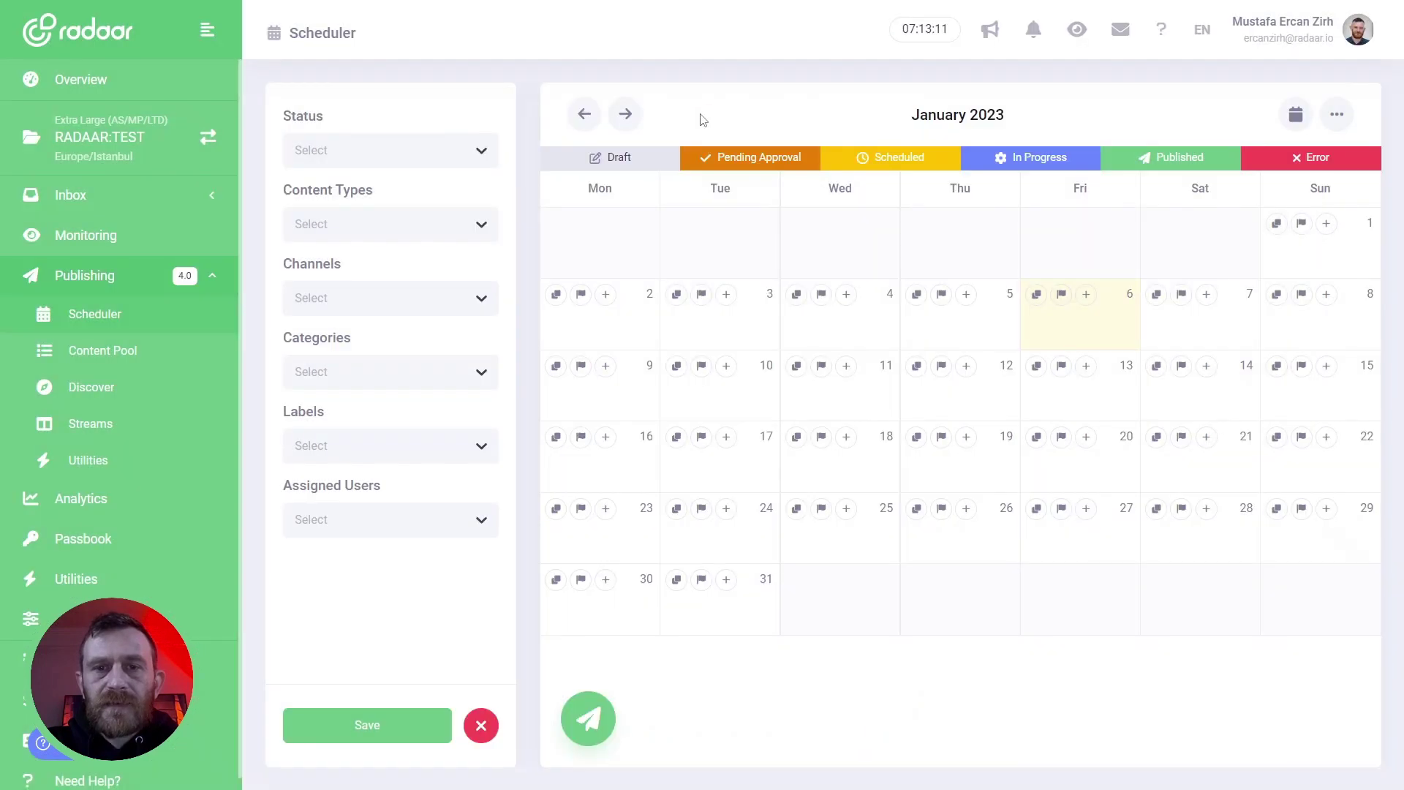
click(112, 391)
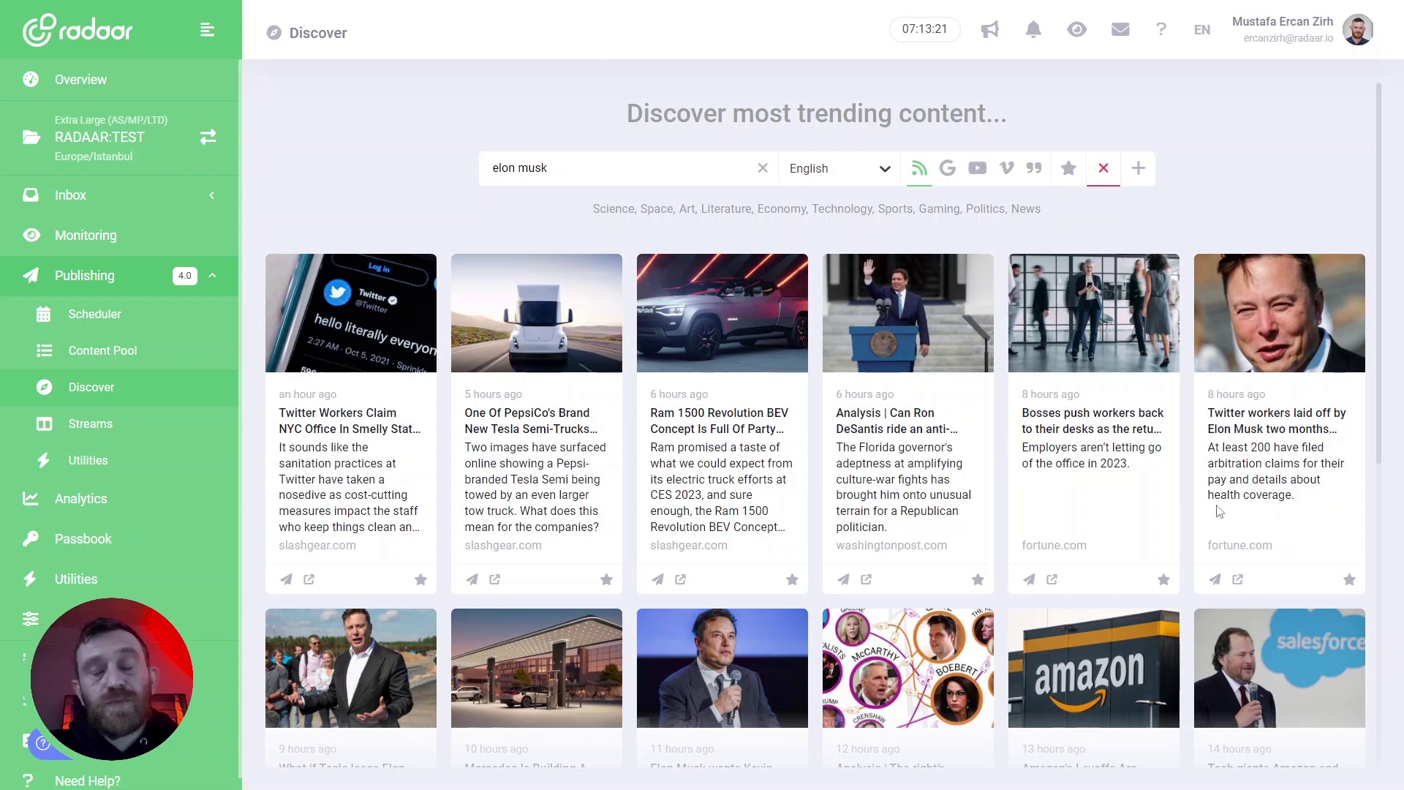
Approve the Fortune Twitter-layoffs article into the Content Pool as new draft content.
click(1217, 580)
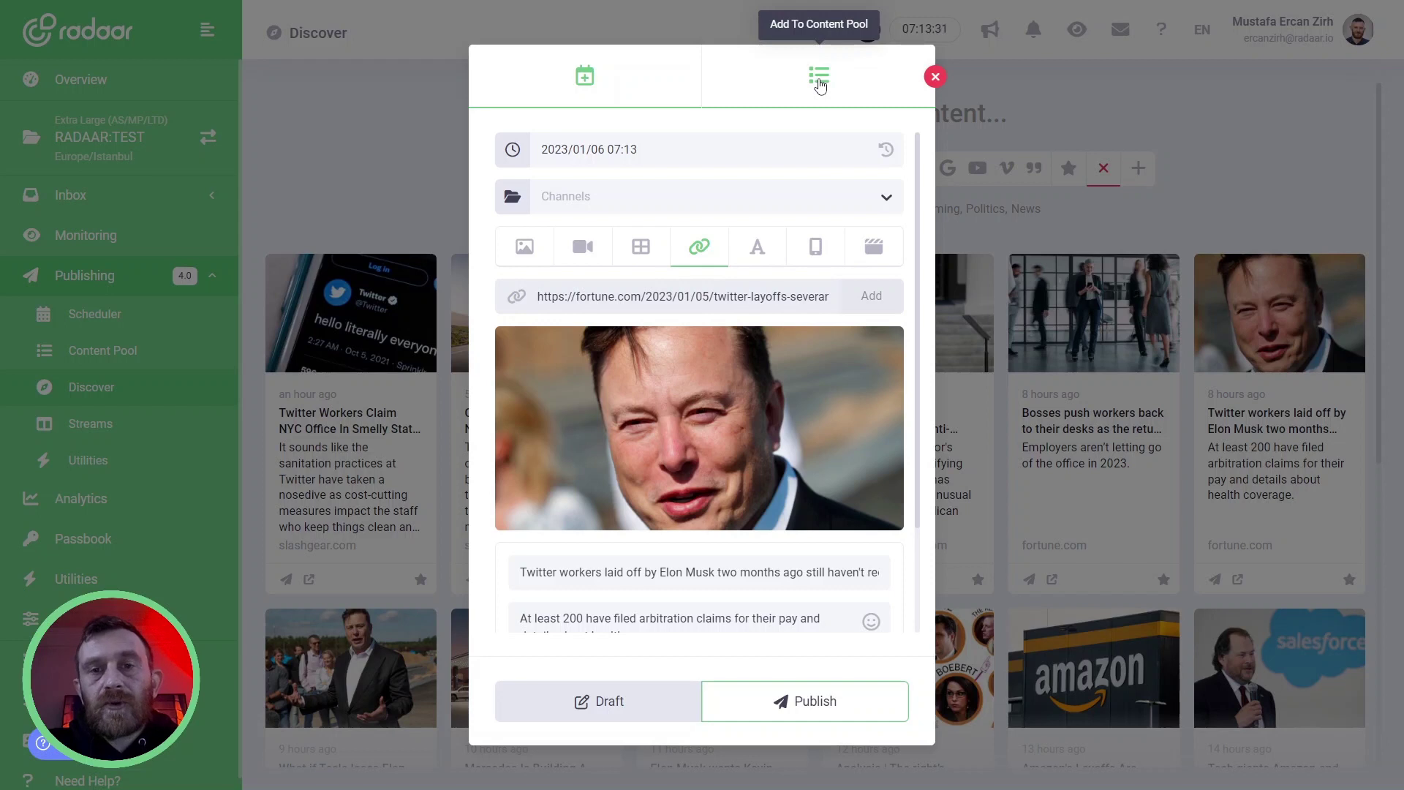
click(820, 79)
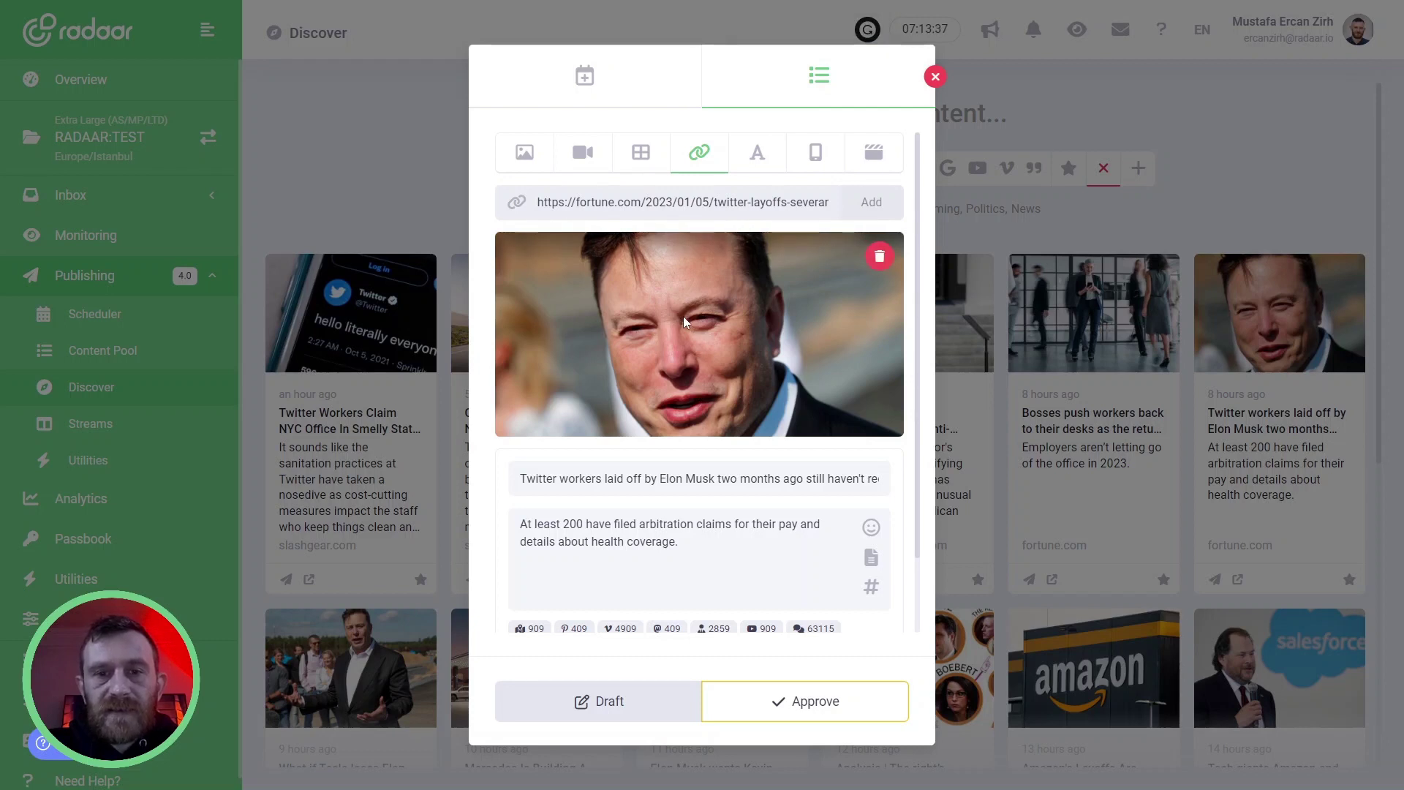
scroll(683, 316, down, 1)
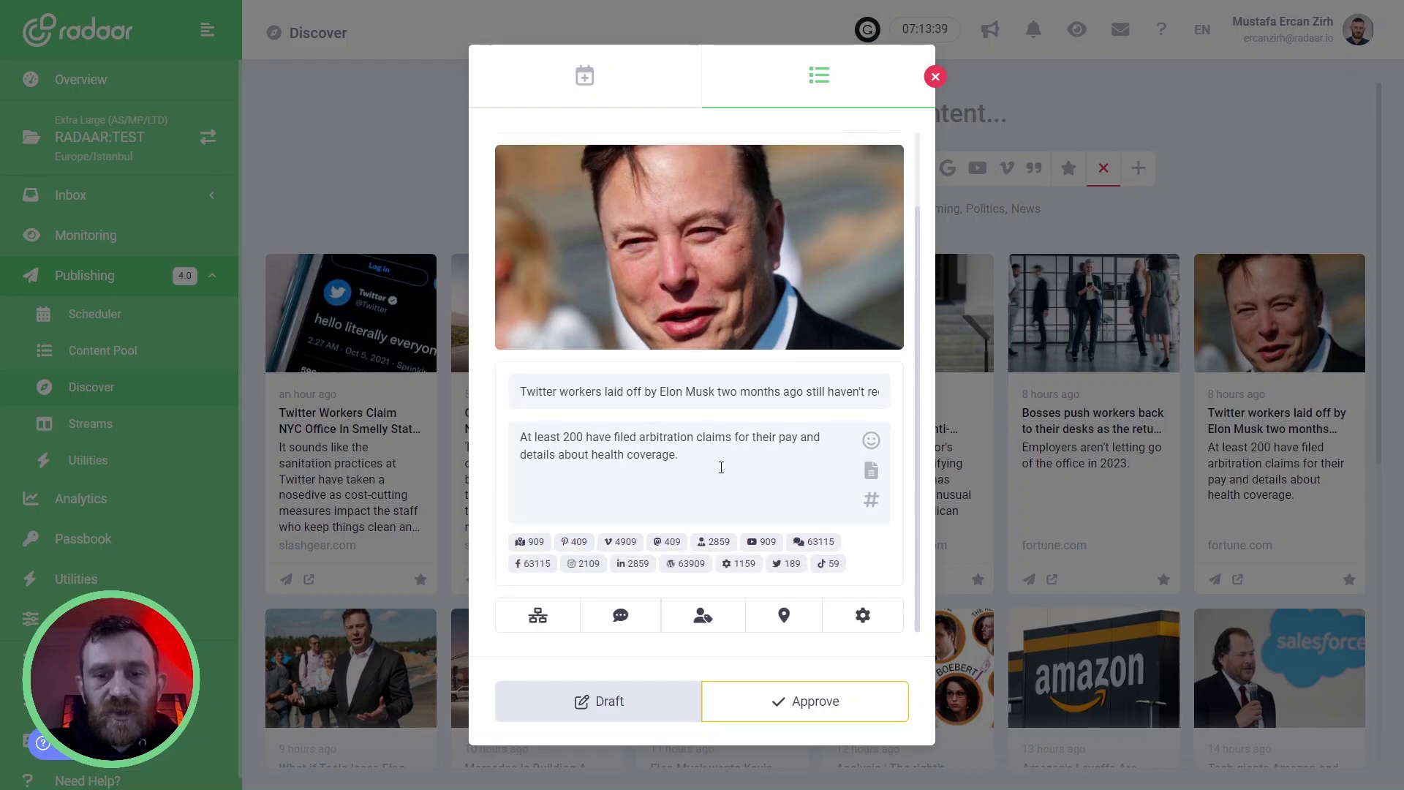
scroll(721, 461, up, 1)
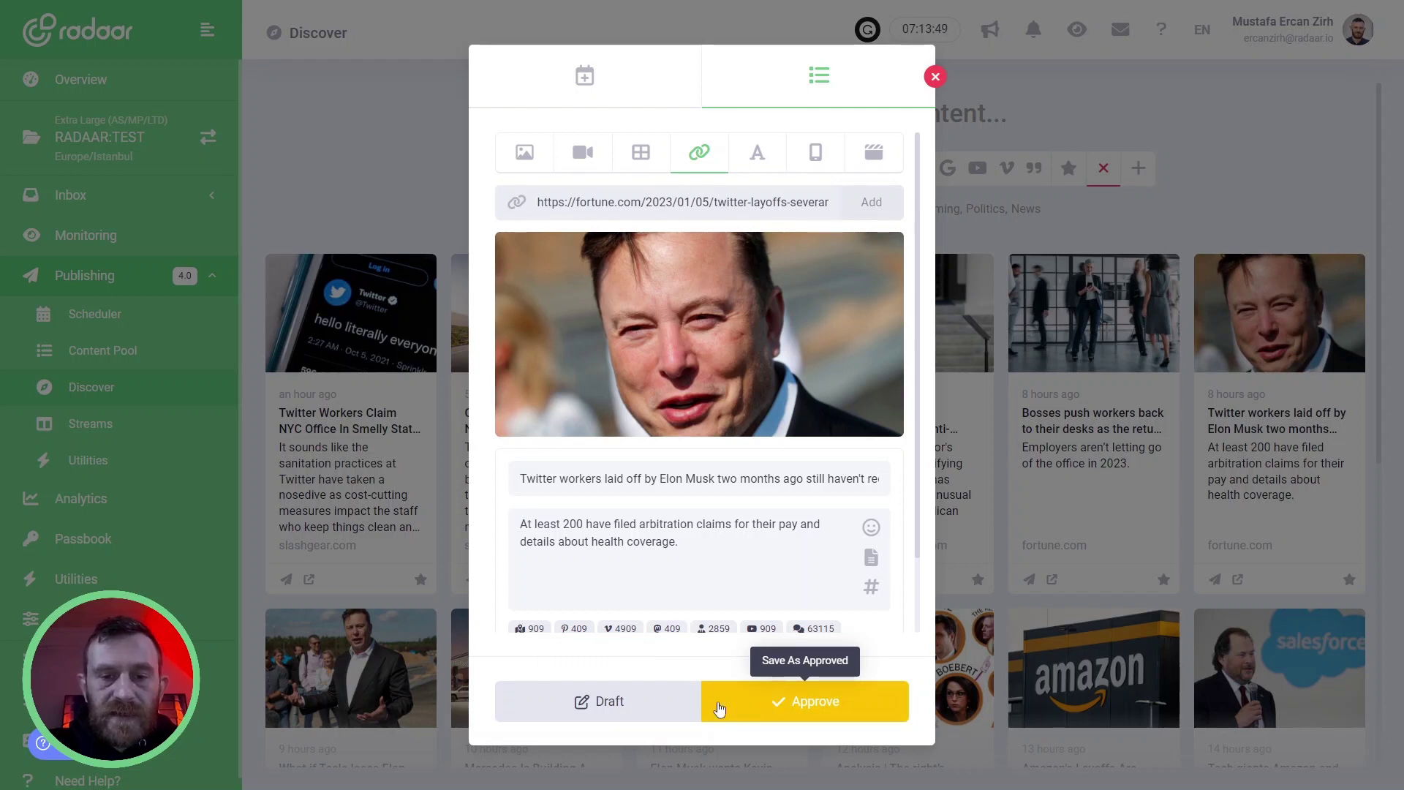
click(625, 705)
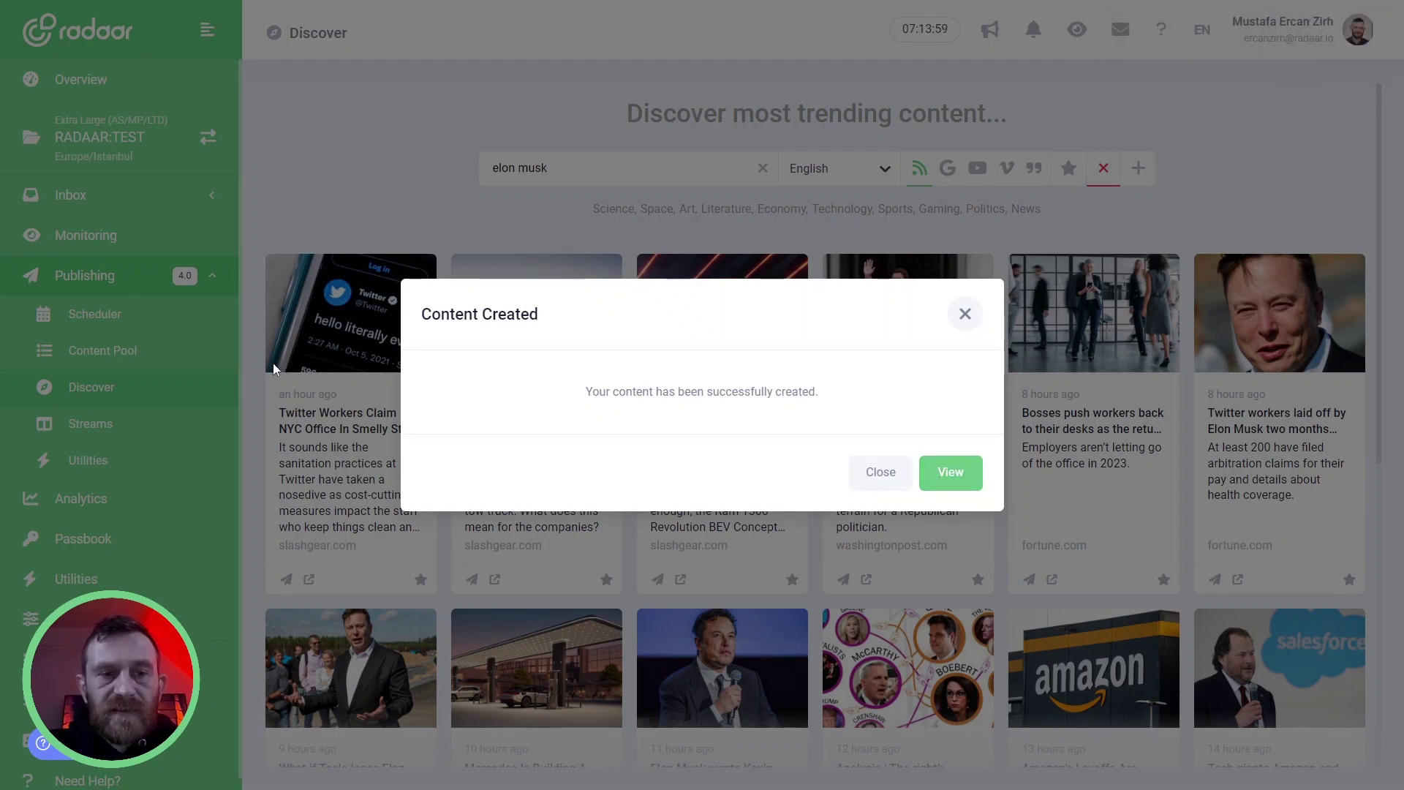
View the new Twitter layoffs Content Pool item, close it, and return to Discover.
click(949, 474)
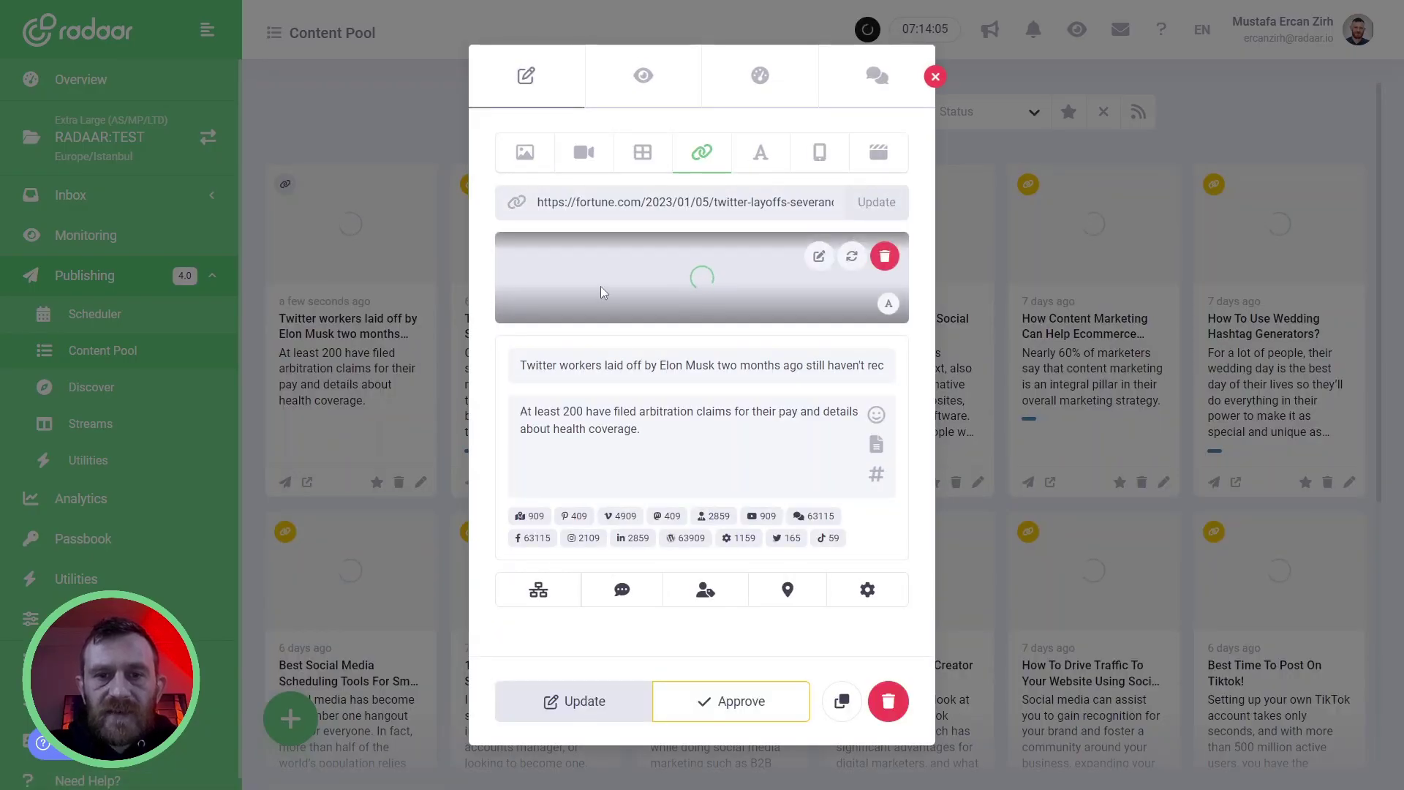
mouse_move(708, 320)
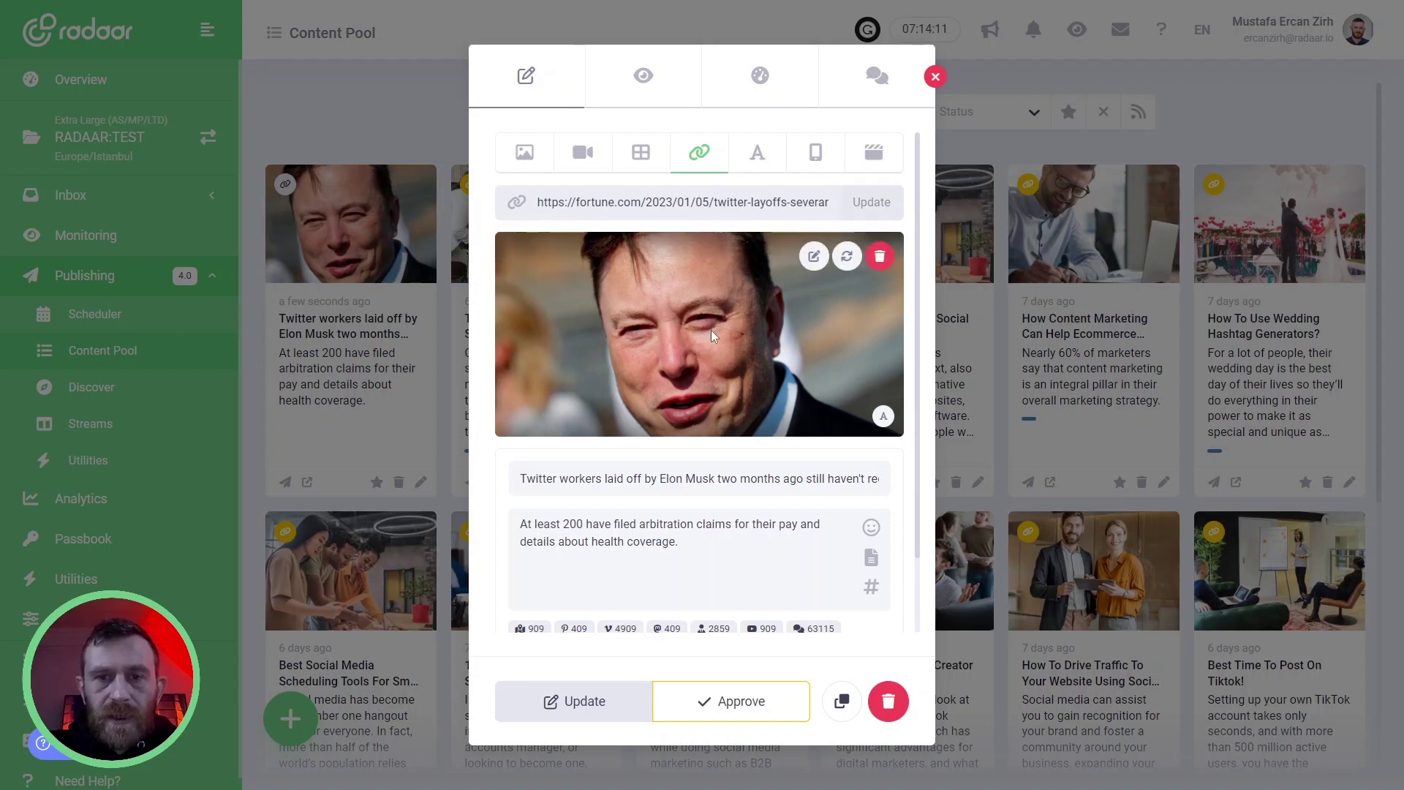
click(936, 76)
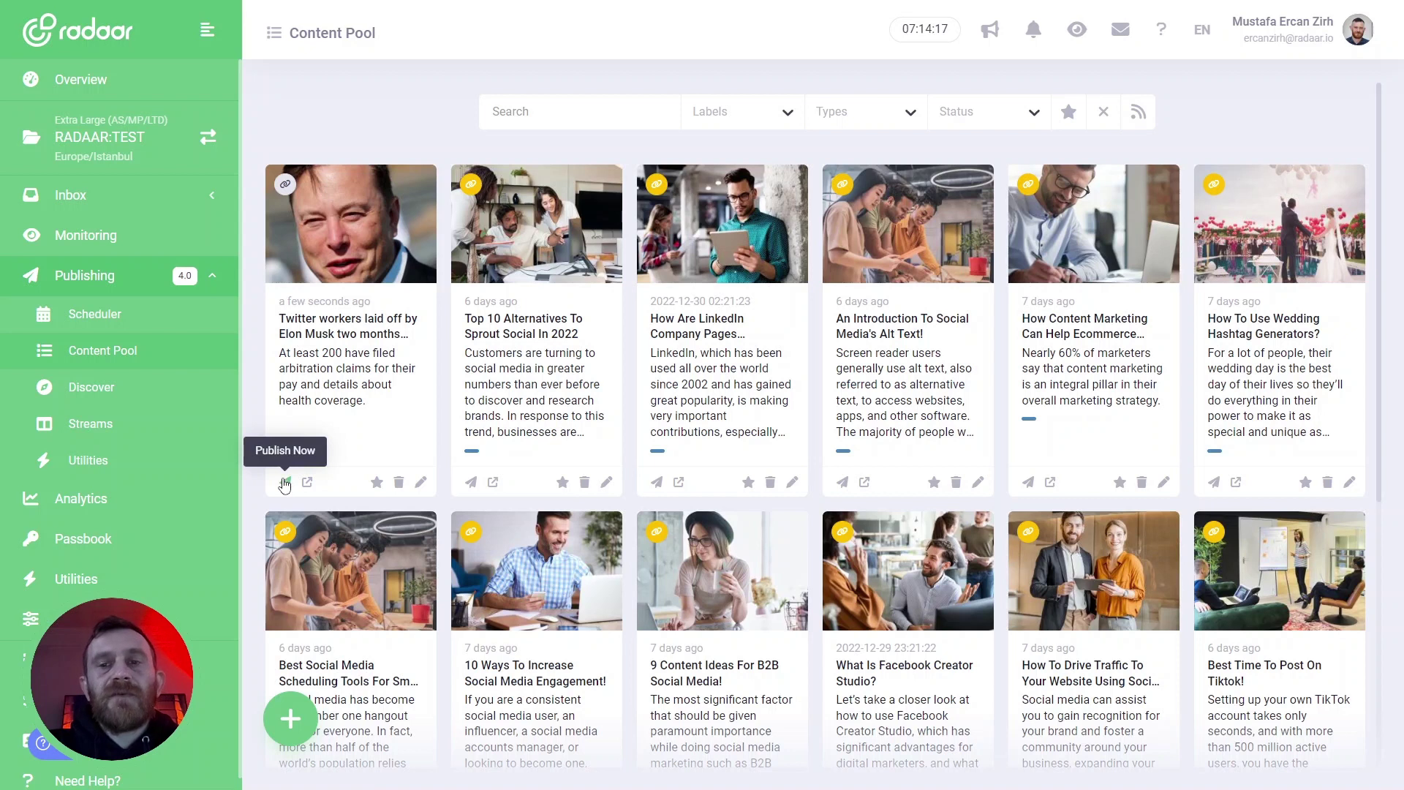
click(95, 384)
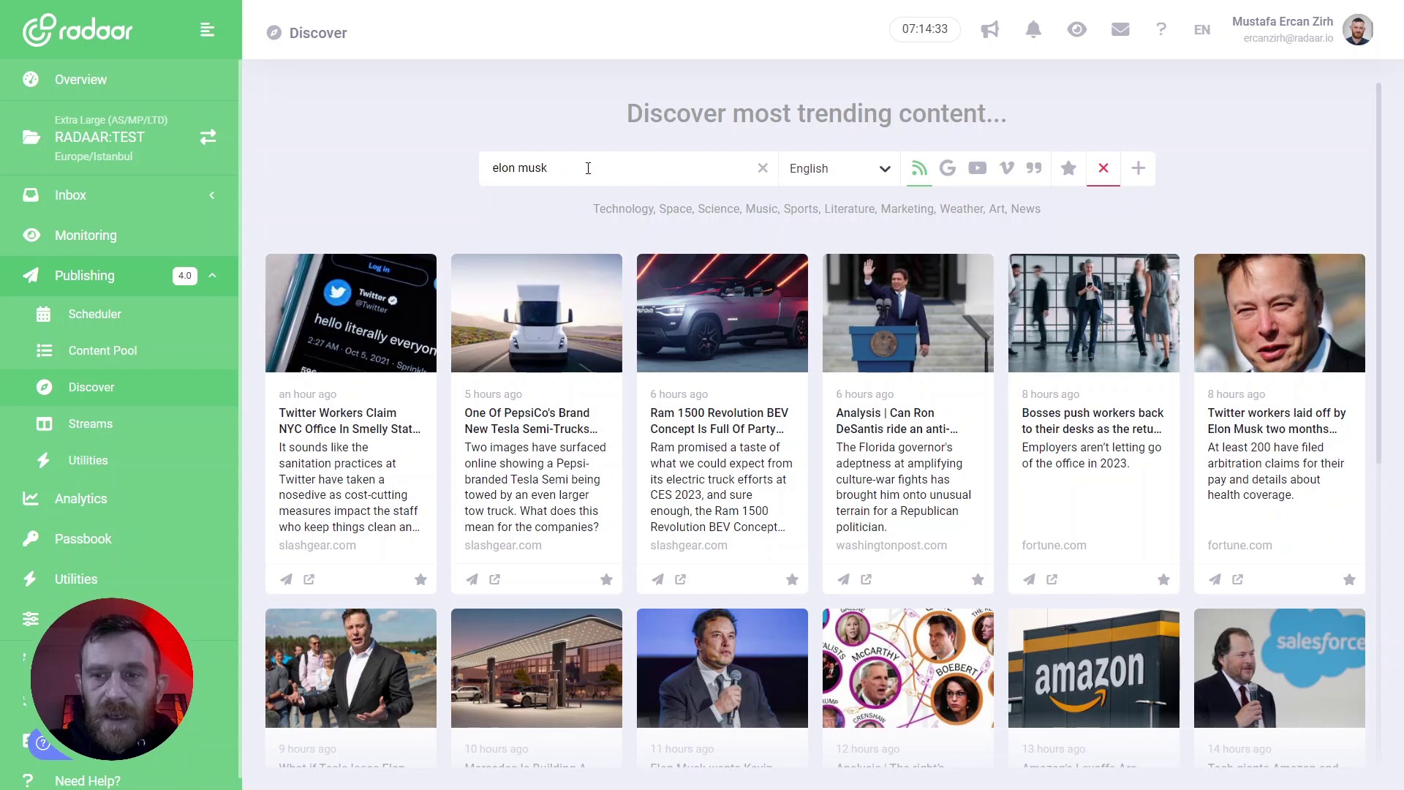
Filter to fortune.com and extend the query to 'site:fortune.com elon musk'.
click(1224, 554)
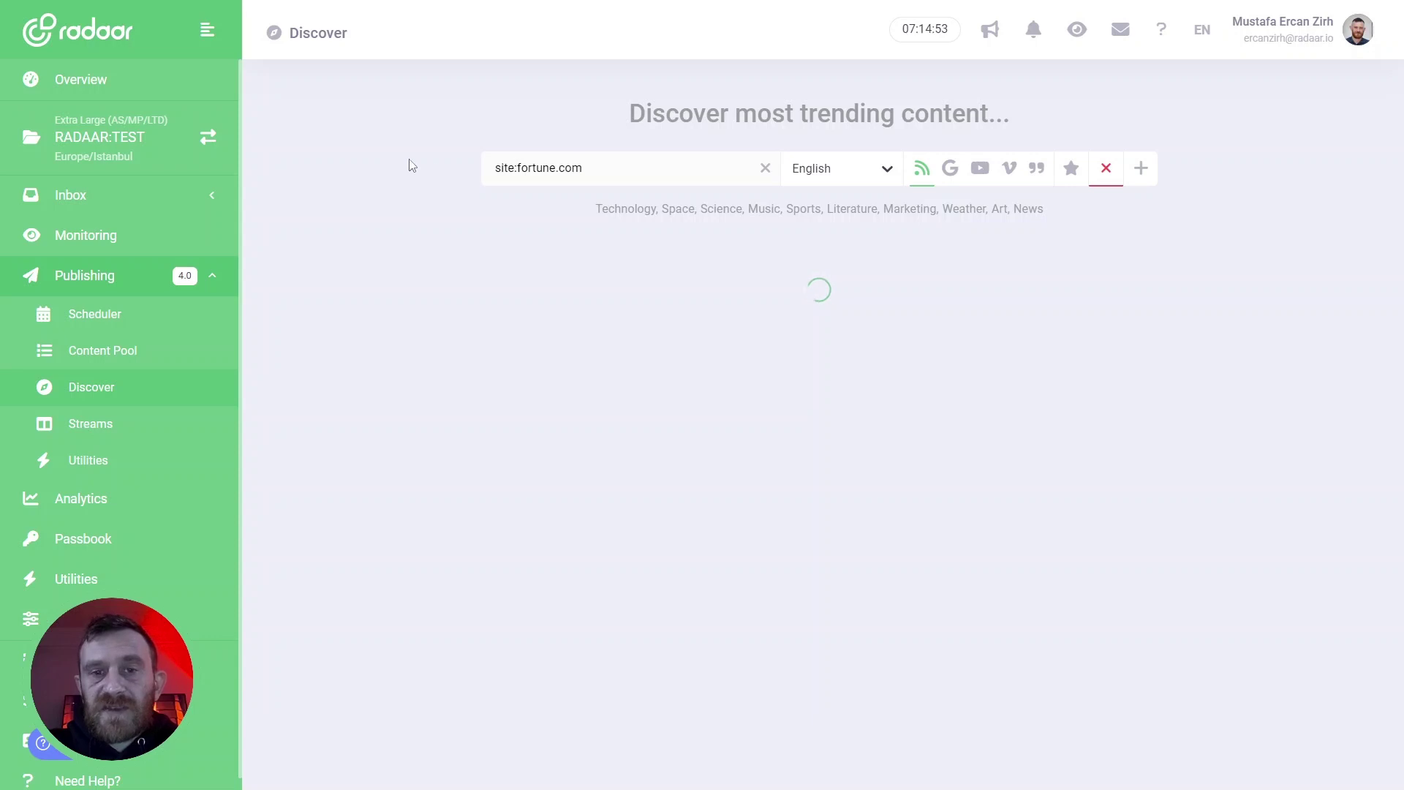
click(597, 170)
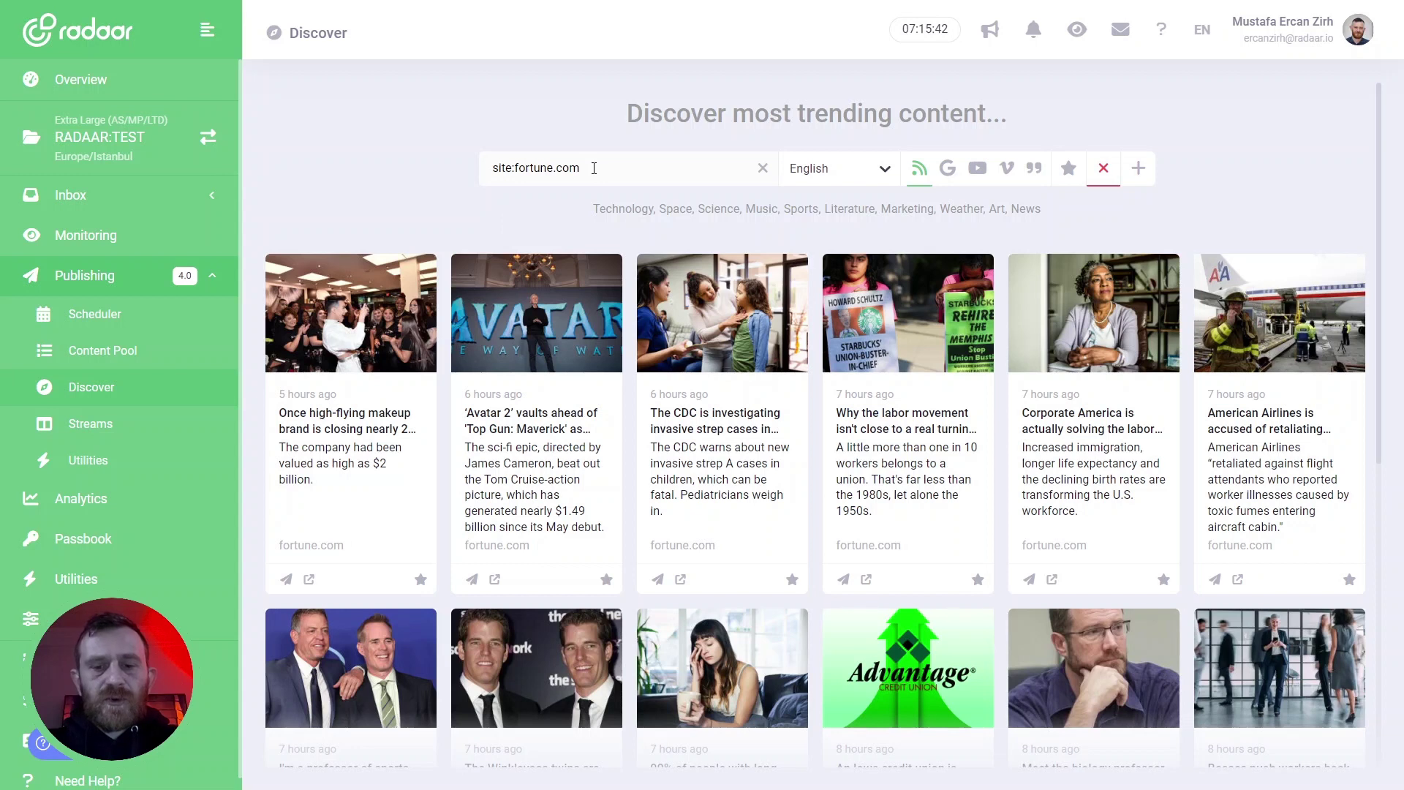
text(elon musk)
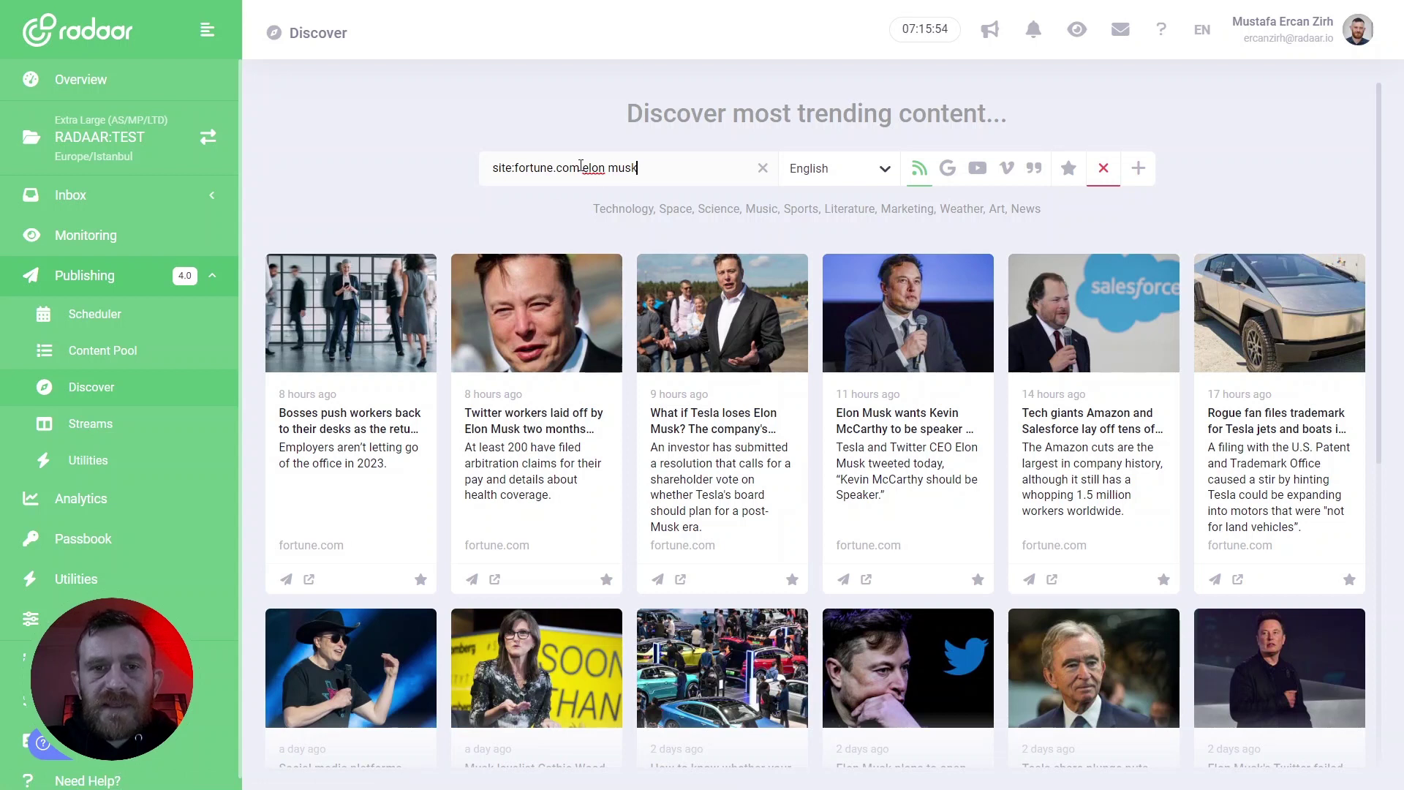
drag(583, 168, 664, 177)
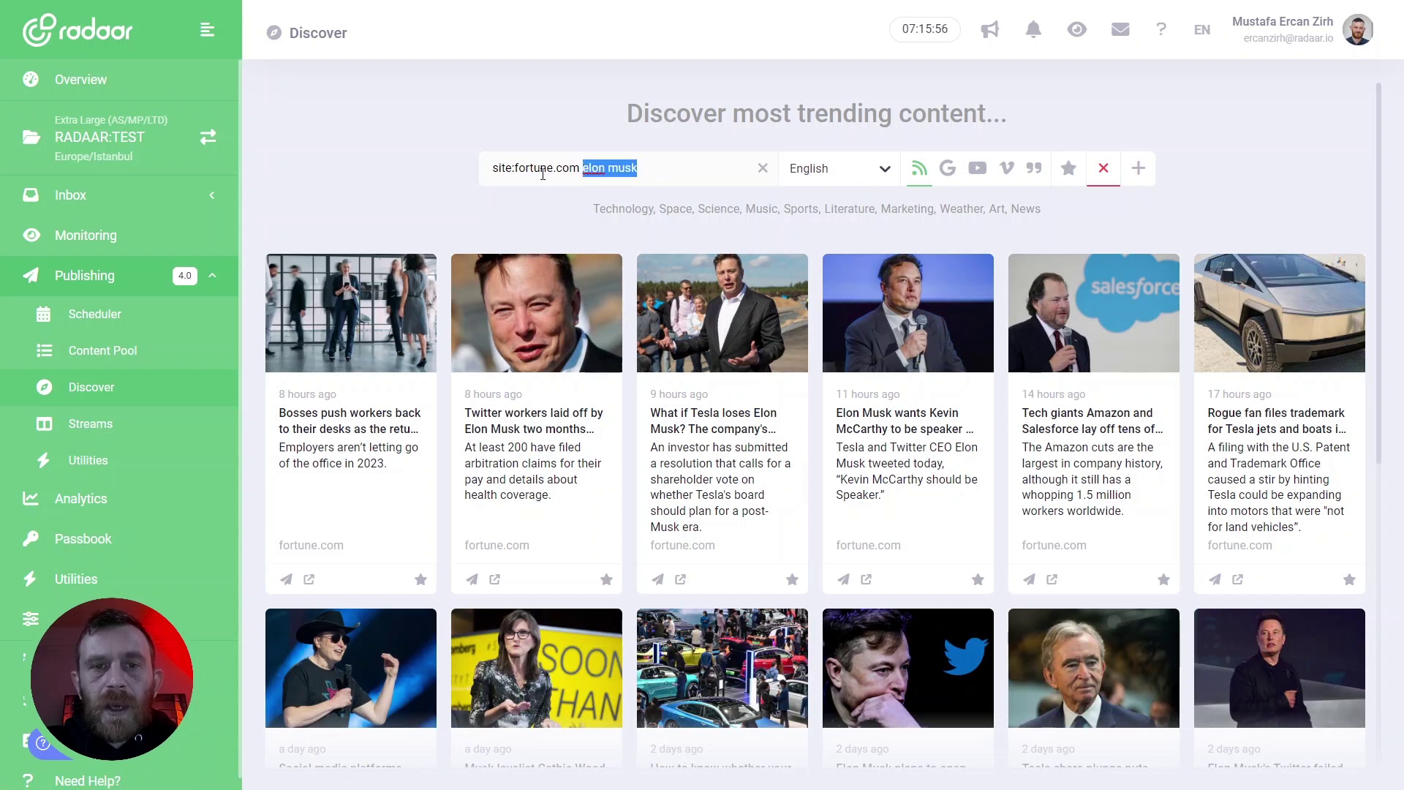
drag(494, 169, 578, 172)
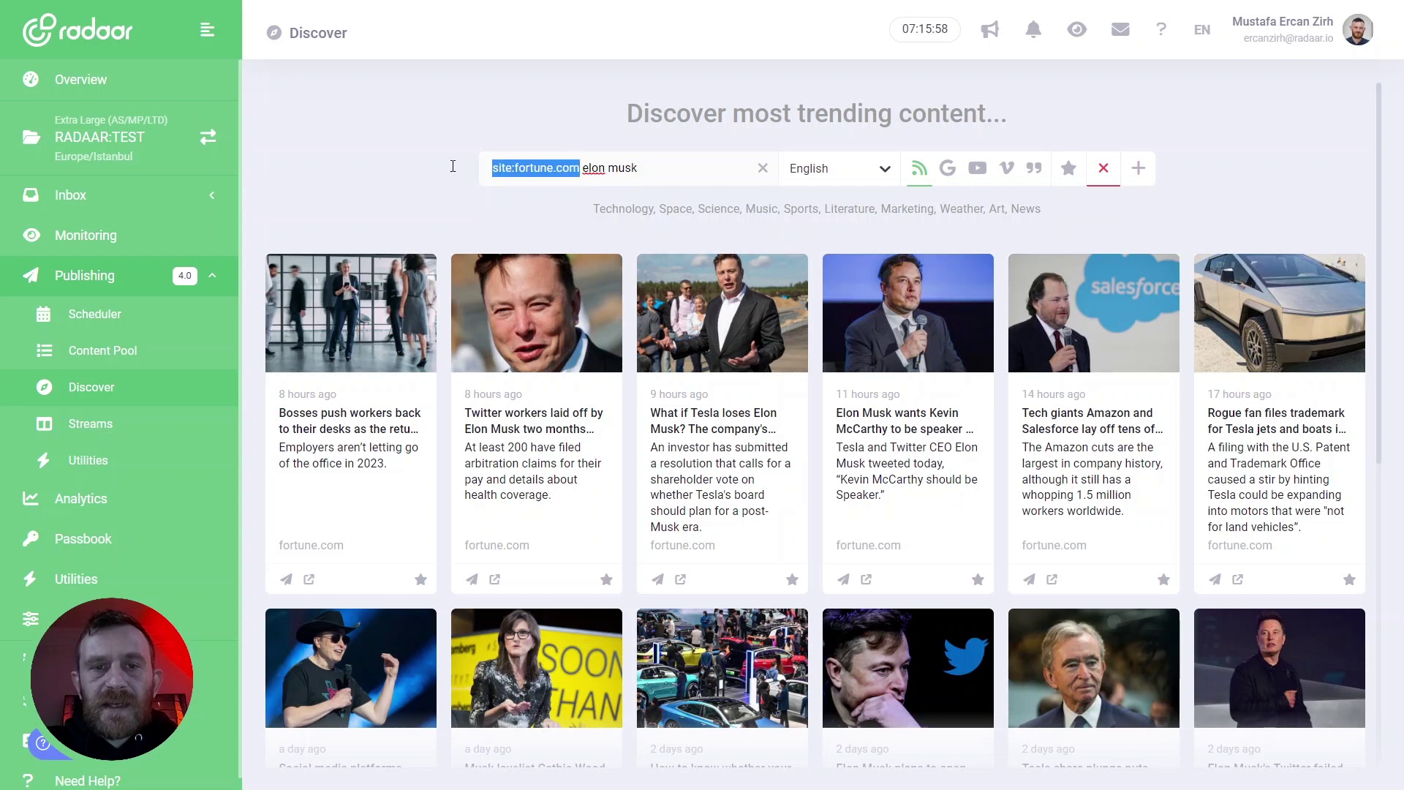
click(416, 168)
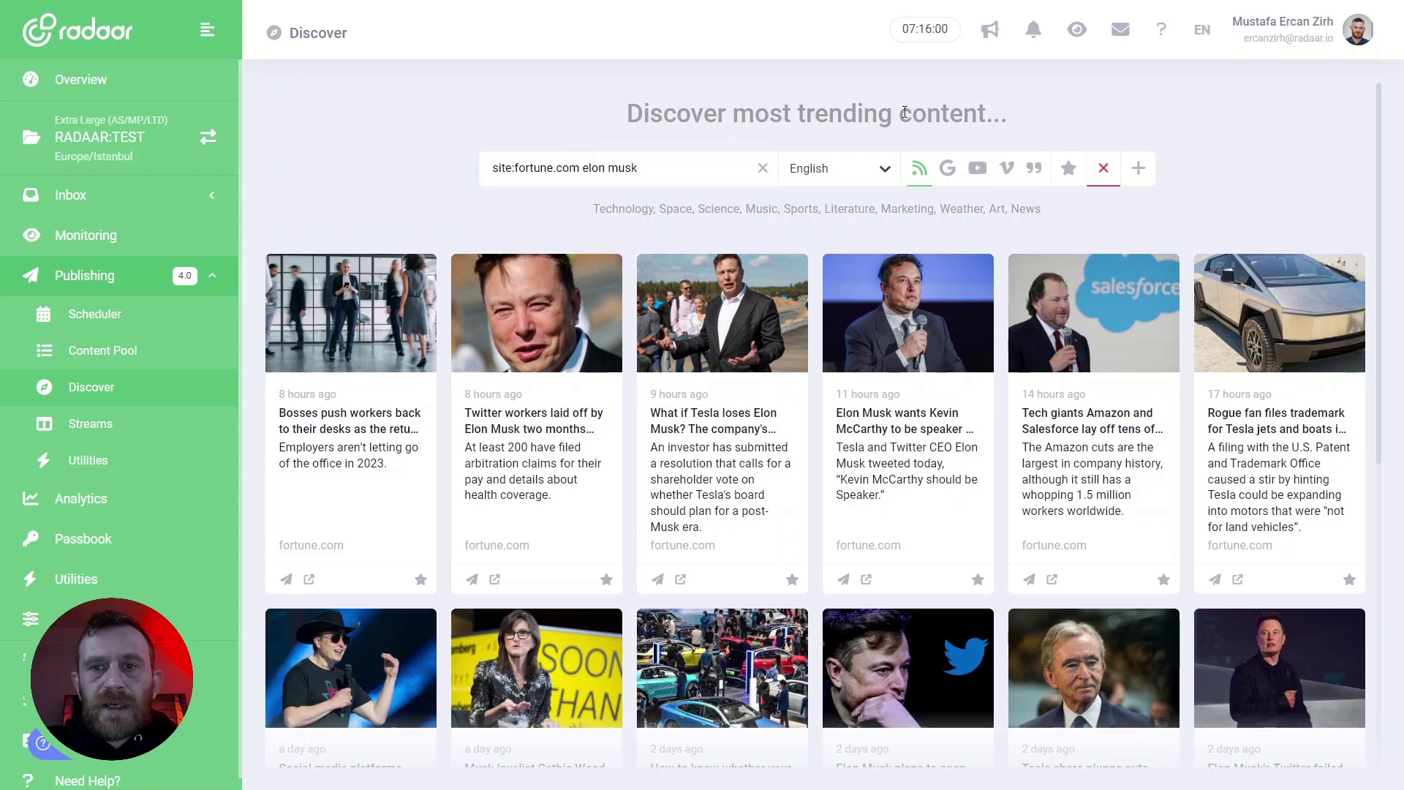
Clear all Discover filters and open Suggest A RSS Feed with its URL field focused.
click(1101, 175)
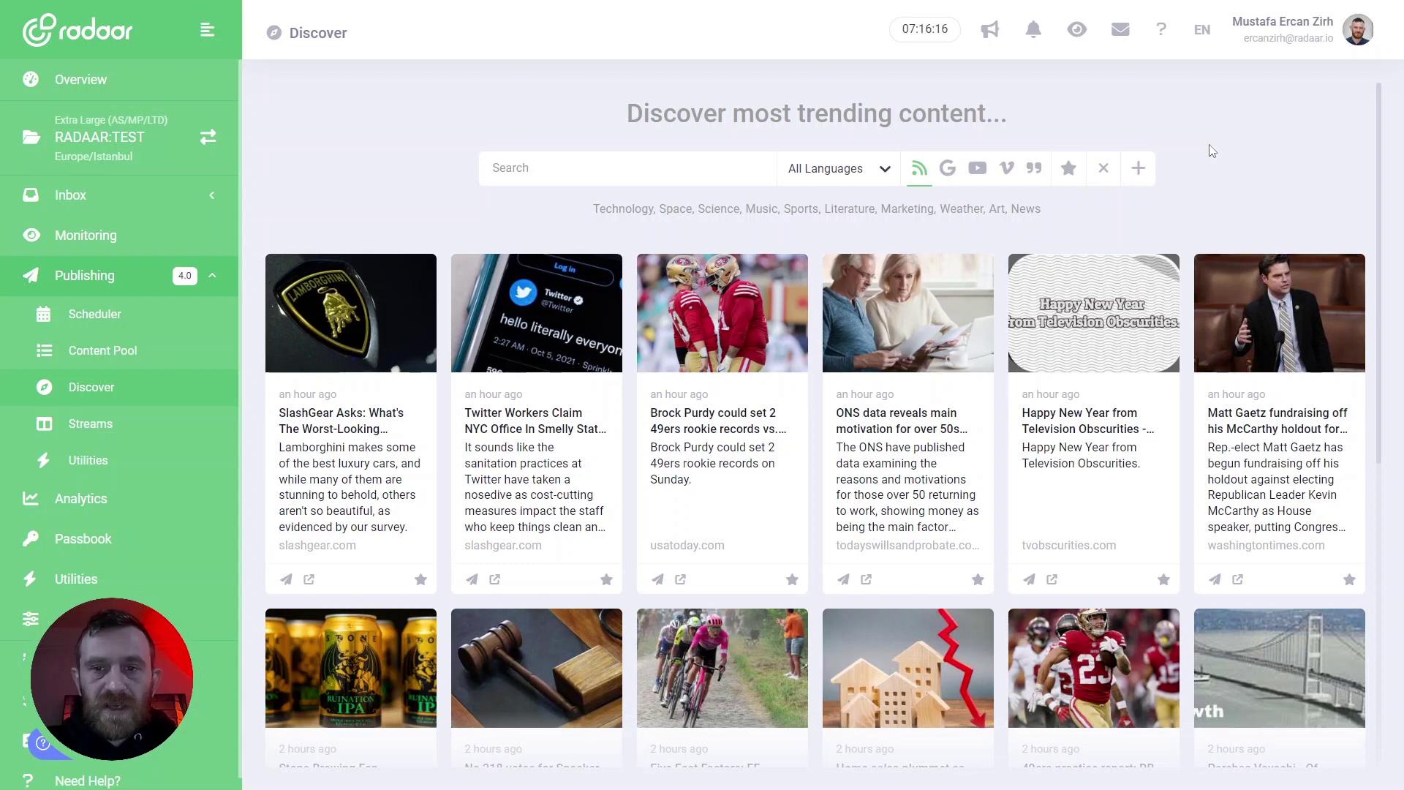
click(1143, 168)
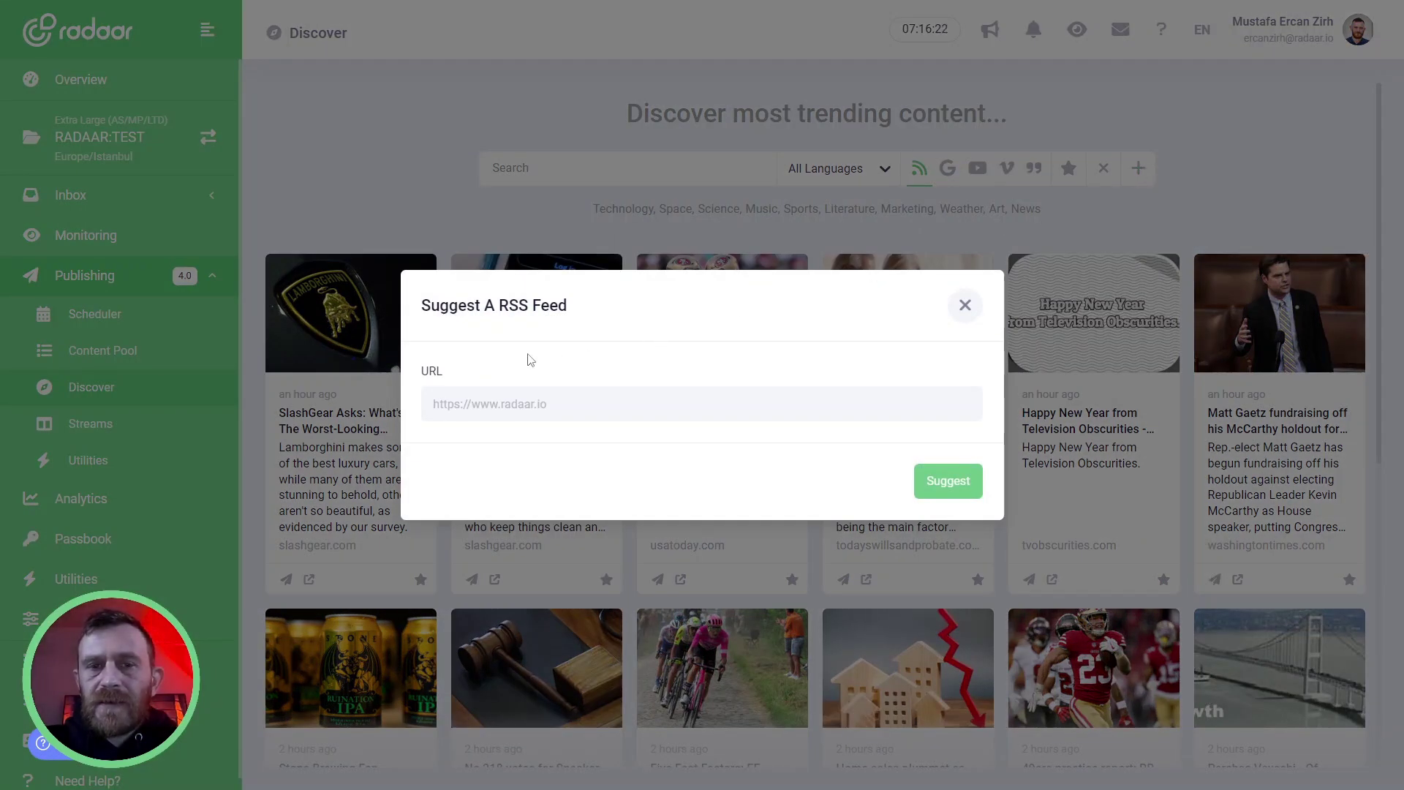
click(439, 404)
click(497, 373)
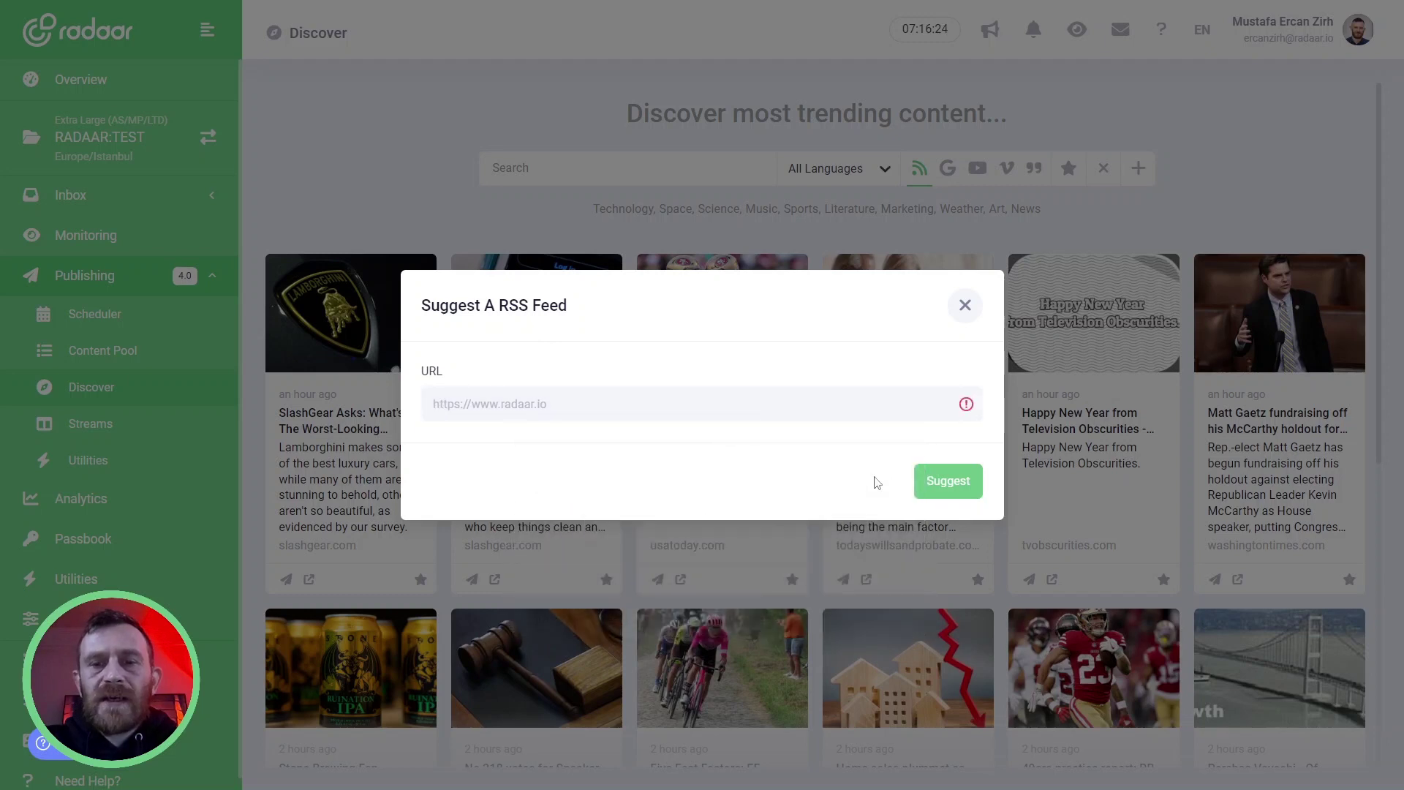